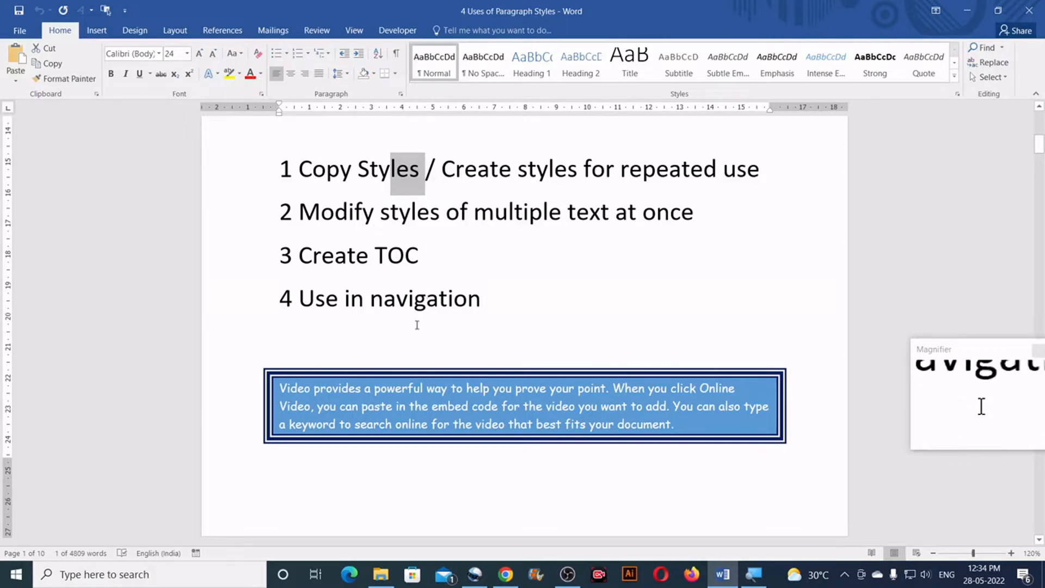
Create a new paragraph style named CKT1 from the formatting of the blue boxed paragraph on page 1, and close the Styles list
{"action": "scroll", "coordinate": [418, 323], "scroll_direction": "down", "scroll_amount": 3}
{"action": "left_click_drag", "start_coordinate": [280, 271], "coordinate": [675, 312]}
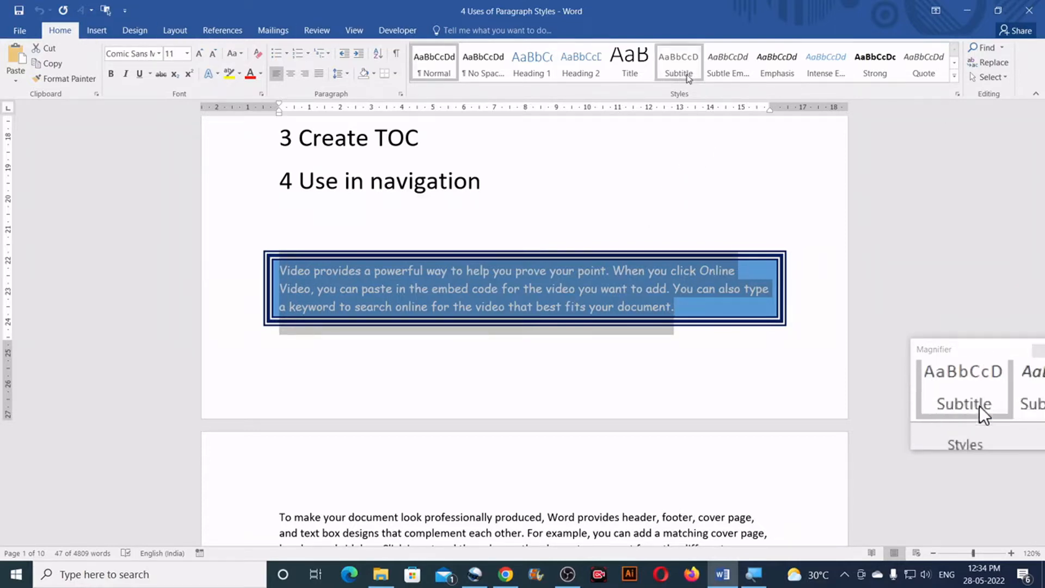
{"action": "left_click", "coordinate": [957, 95]}
{"action": "left_click_drag", "start_coordinate": [919, 99], "coordinate": [707, 111]}
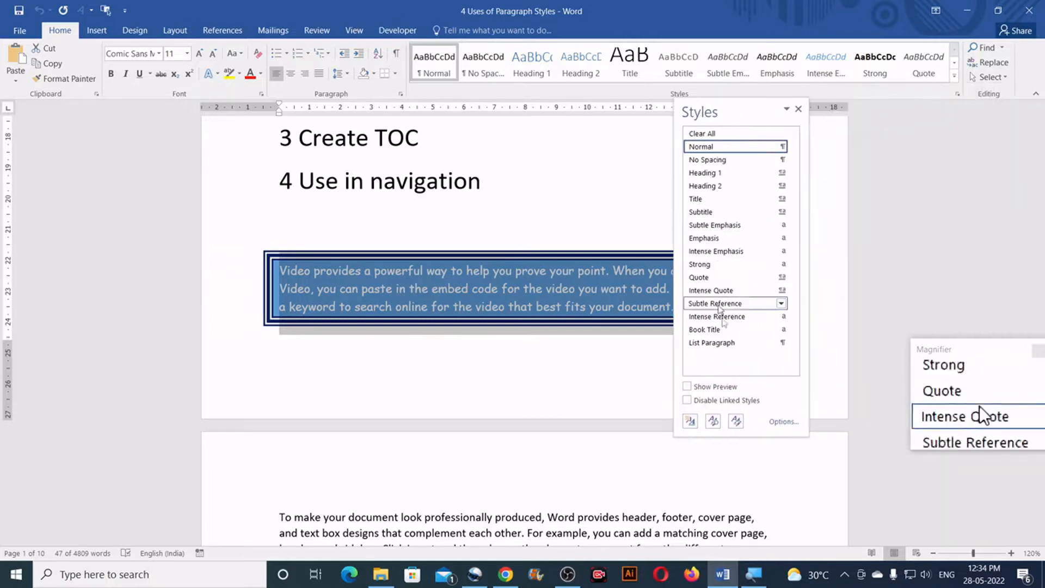
{"action": "left_click", "coordinate": [690, 424]}
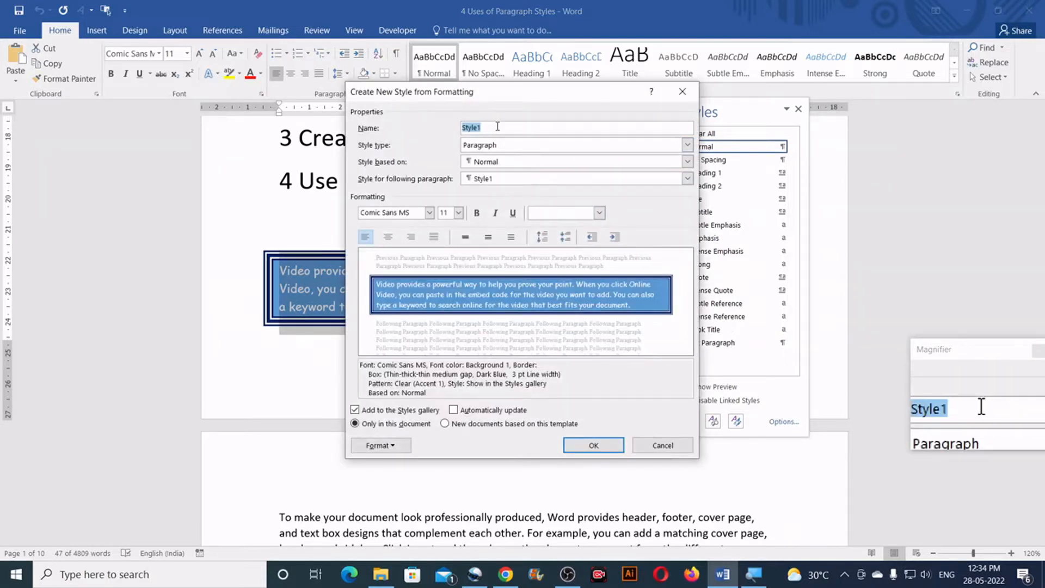
{"action": "type", "text": "CKT1"}
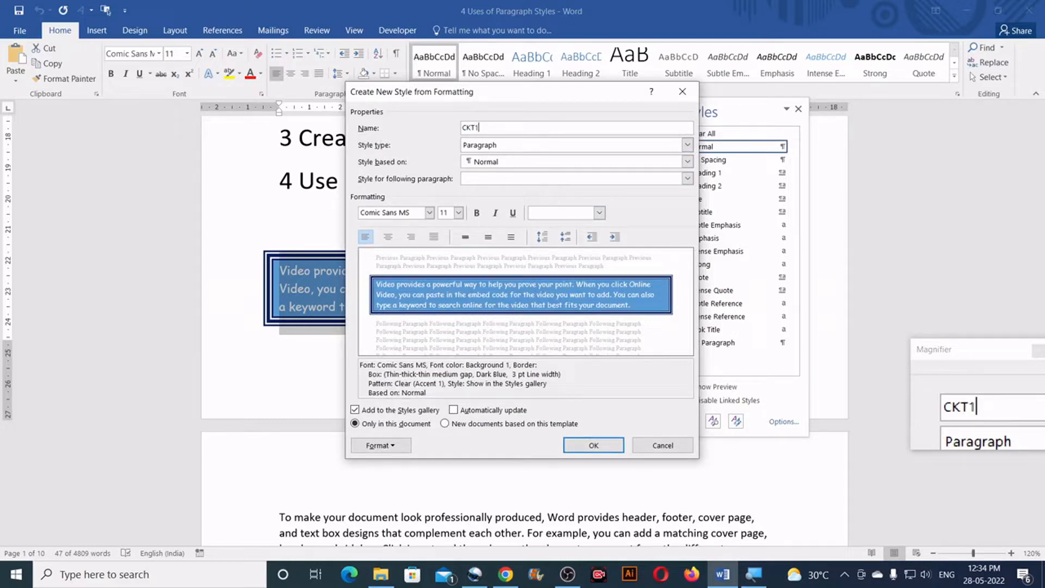
{"action": "left_click", "coordinate": [597, 445]}
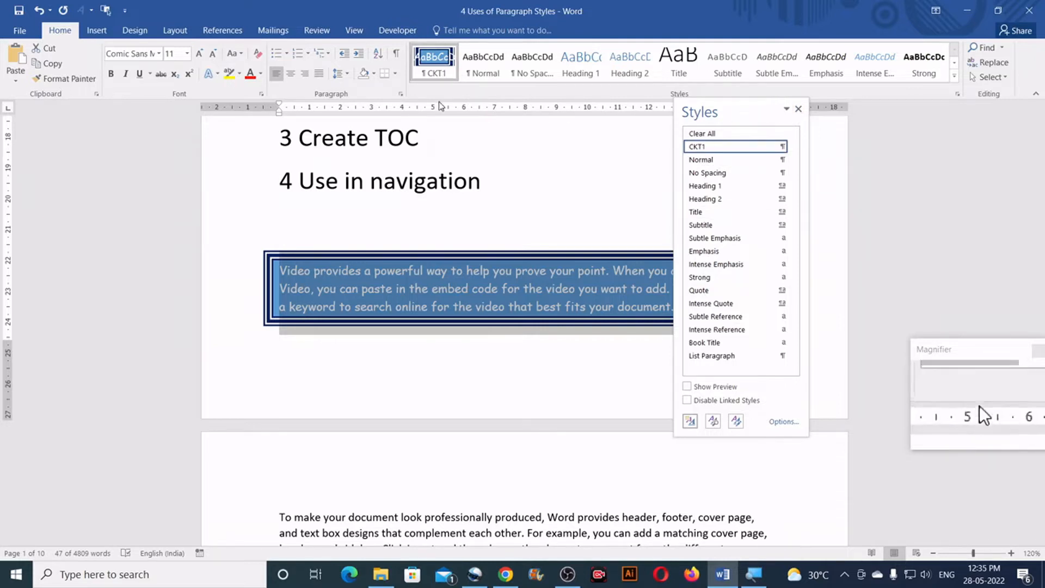
{"action": "left_click", "coordinate": [799, 109]}
Apply the CKT1 style to the "Video provides a powerful way" paragraph near the end of page 2
{"action": "scroll", "coordinate": [598, 245], "scroll_direction": "down", "scroll_amount": 4}
{"action": "scroll", "coordinate": [499, 256], "scroll_direction": "up", "scroll_amount": 1}
{"action": "scroll", "coordinate": [512, 326], "scroll_direction": "down", "scroll_amount": 3}
{"action": "scroll", "coordinate": [526, 379], "scroll_direction": "down", "scroll_amount": 4}
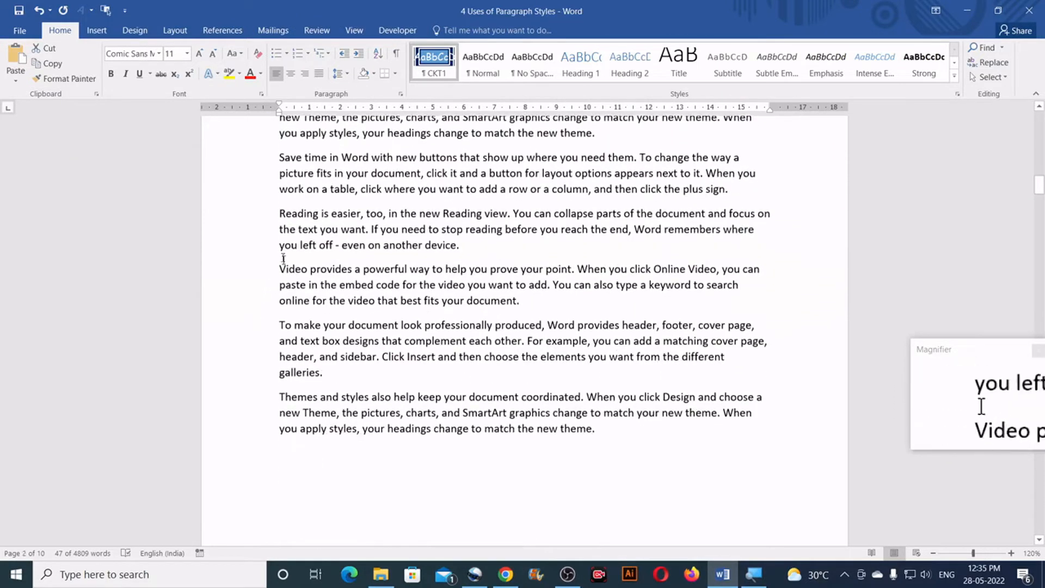
{"action": "left_click_drag", "start_coordinate": [280, 268], "coordinate": [537, 301]}
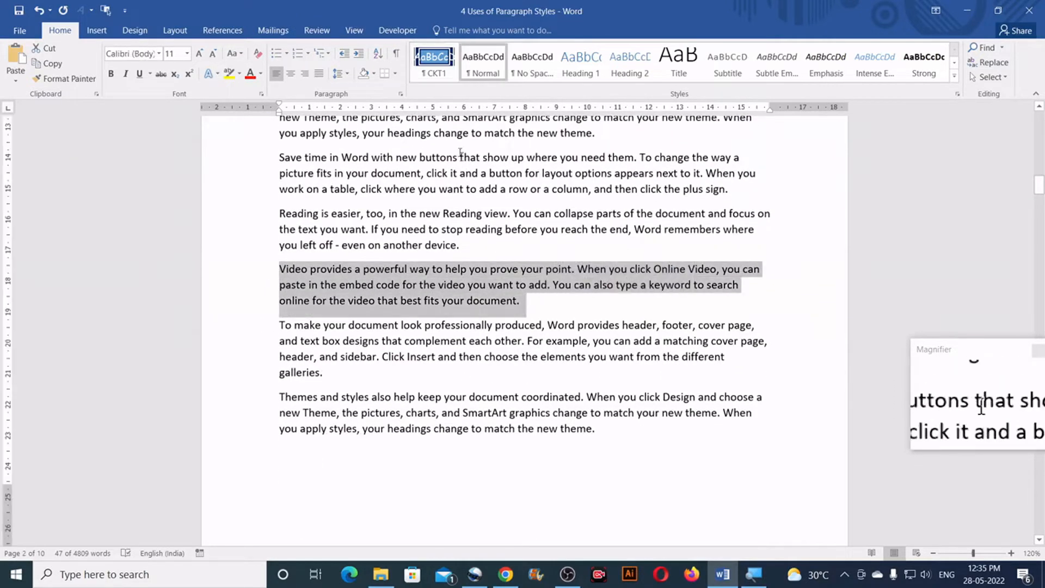
{"action": "left_click", "coordinate": [433, 73]}
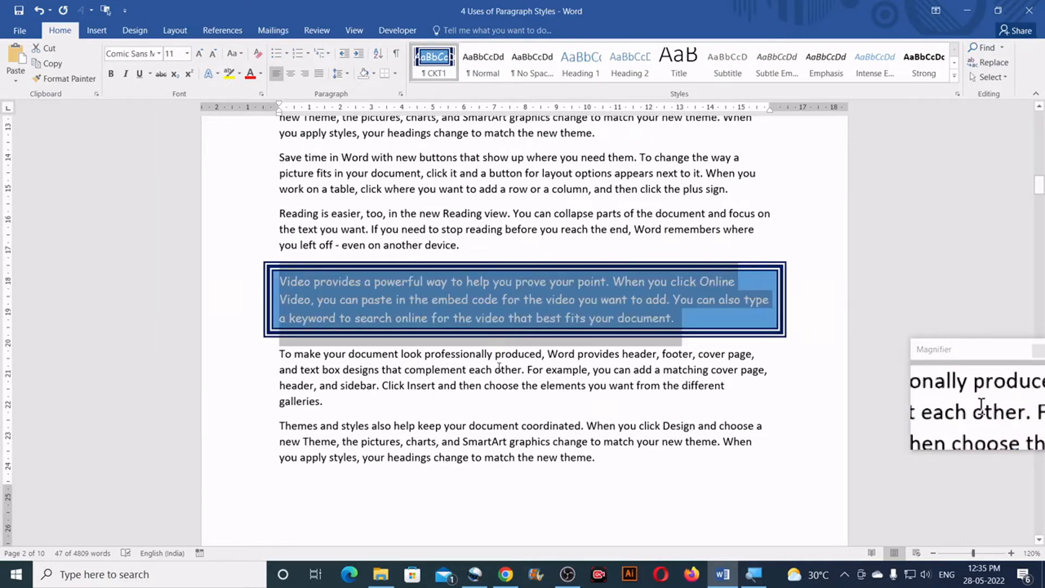
Apply the CKT1 style to the "Reading is easier" paragraph near the start of page 3
{"action": "scroll", "coordinate": [499, 367], "scroll_direction": "down", "scroll_amount": 4}
{"action": "key", "text": "ctrl+z"}
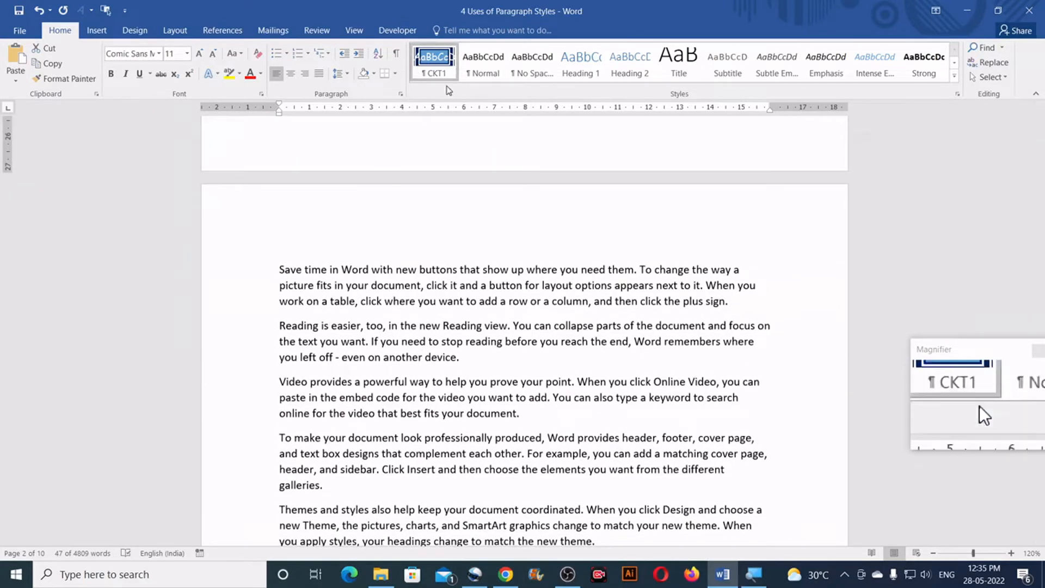
{"action": "left_click_drag", "start_coordinate": [280, 325], "coordinate": [466, 359]}
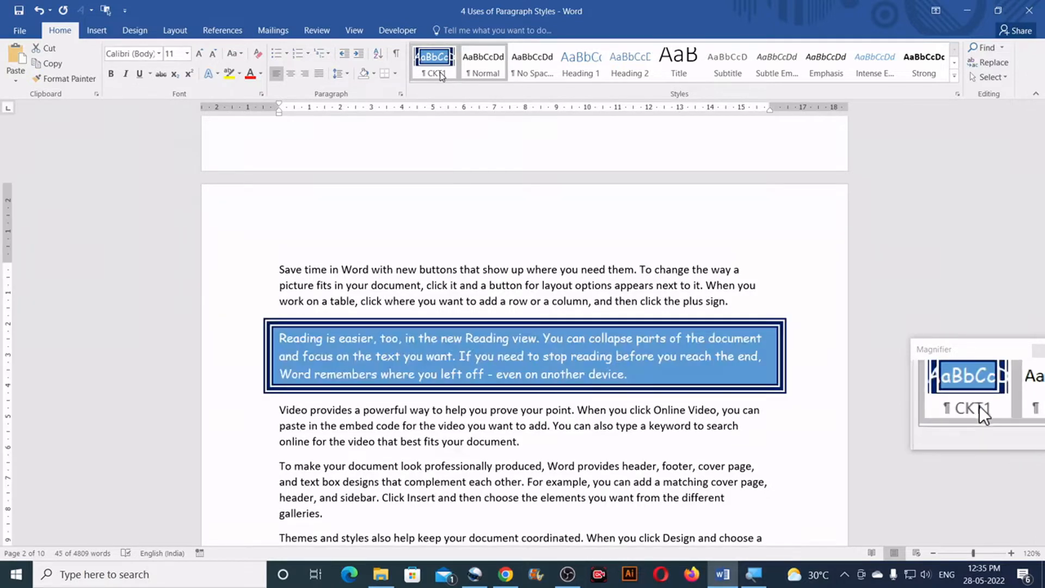
{"action": "left_click", "coordinate": [957, 95]}
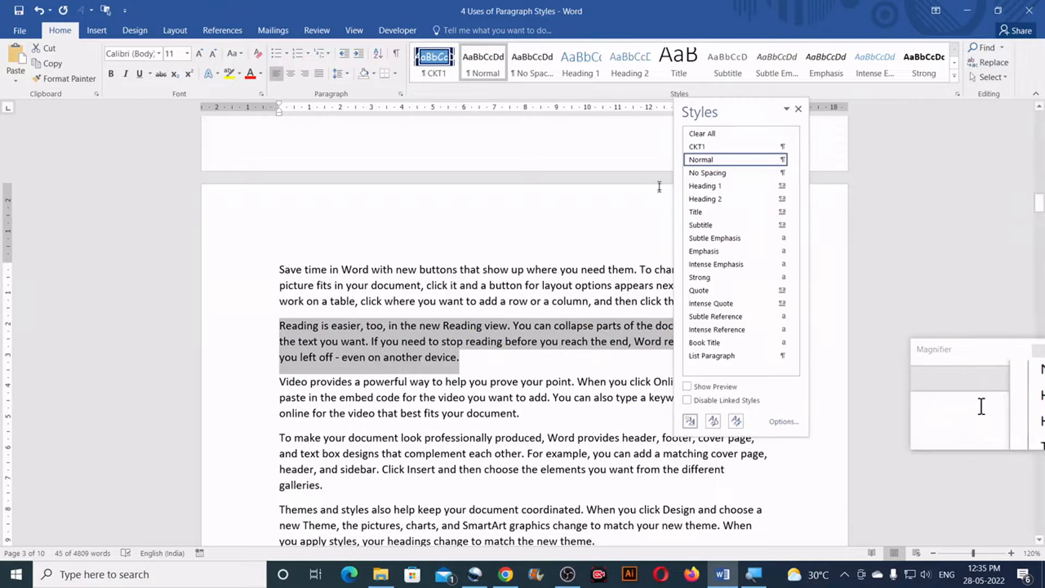
{"action": "left_click", "coordinate": [707, 147]}
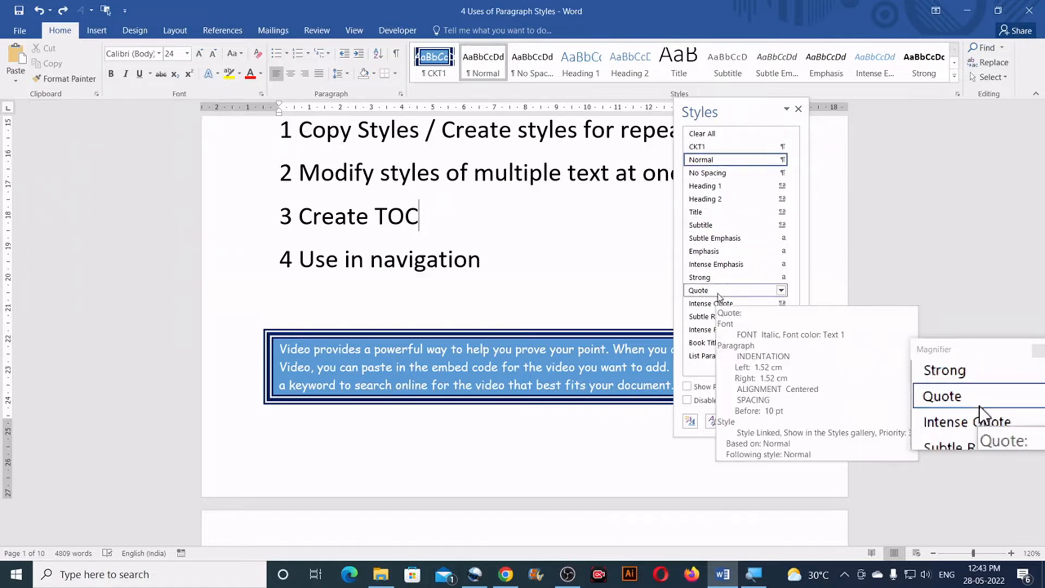
Close the Styles list and look through the document from the boxed paragraph on page 1 to the final paragraphs and back
{"action": "left_click", "coordinate": [799, 108]}
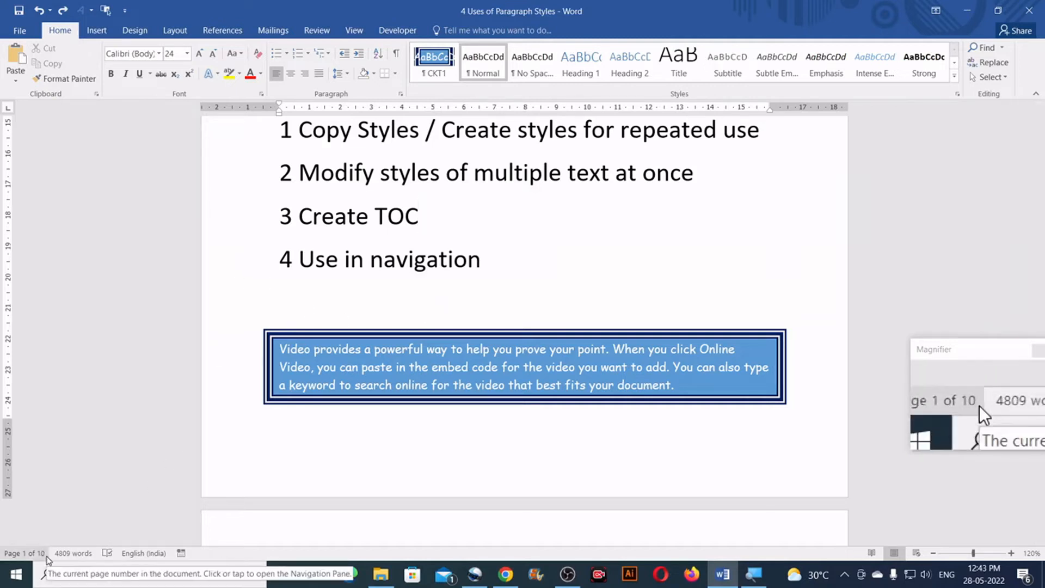
{"action": "scroll", "coordinate": [383, 347], "scroll_direction": "down", "scroll_amount": 2}
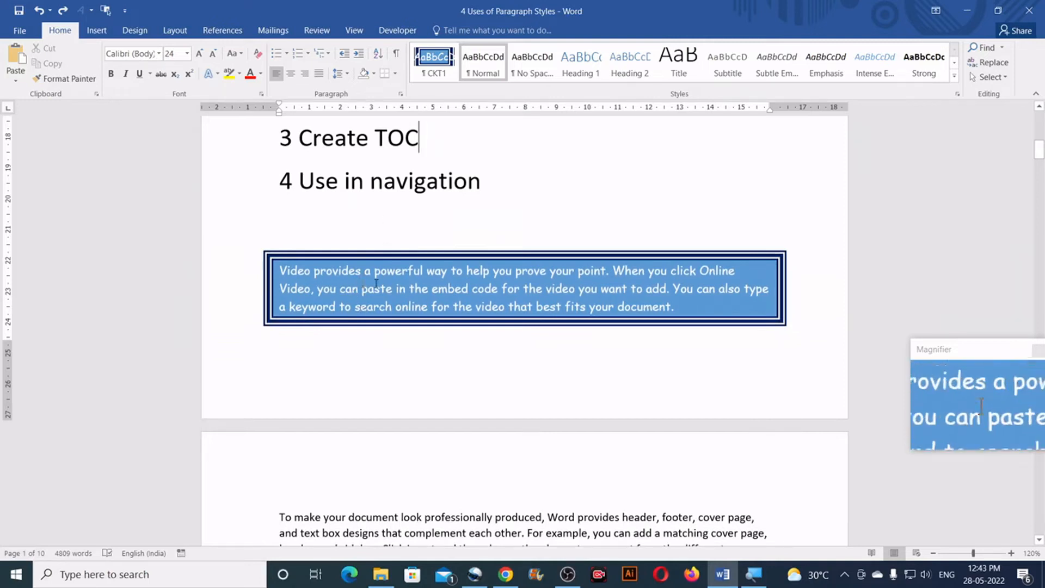
{"action": "scroll", "coordinate": [394, 319], "scroll_direction": "down", "scroll_amount": 14}
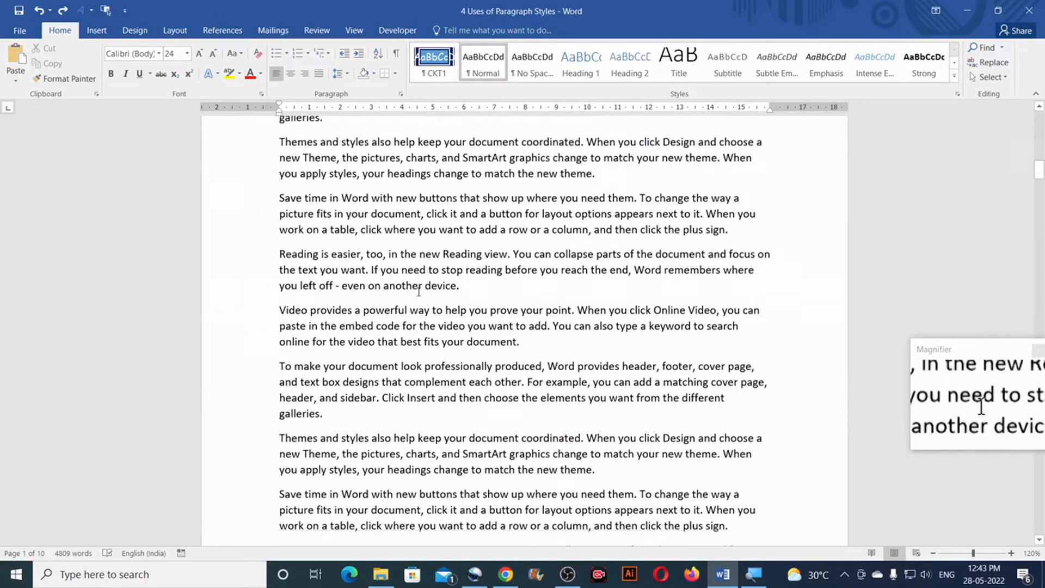
{"action": "scroll", "coordinate": [419, 292], "scroll_direction": "down", "scroll_amount": 7}
{"action": "left_click_drag", "start_coordinate": [1040, 213], "coordinate": [1038, 482]}
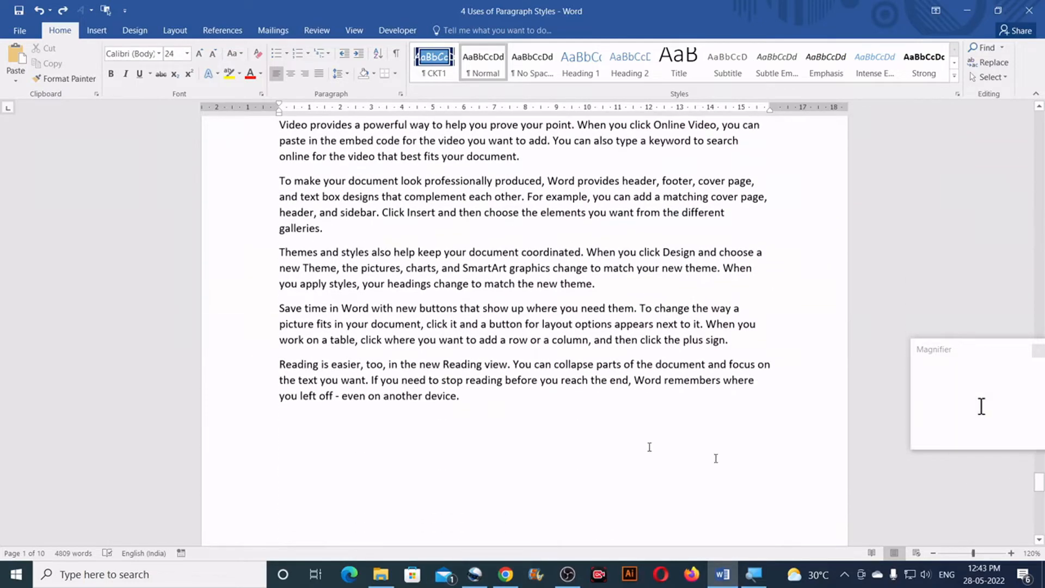
{"action": "left_click_drag", "start_coordinate": [454, 399], "coordinate": [280, 364]}
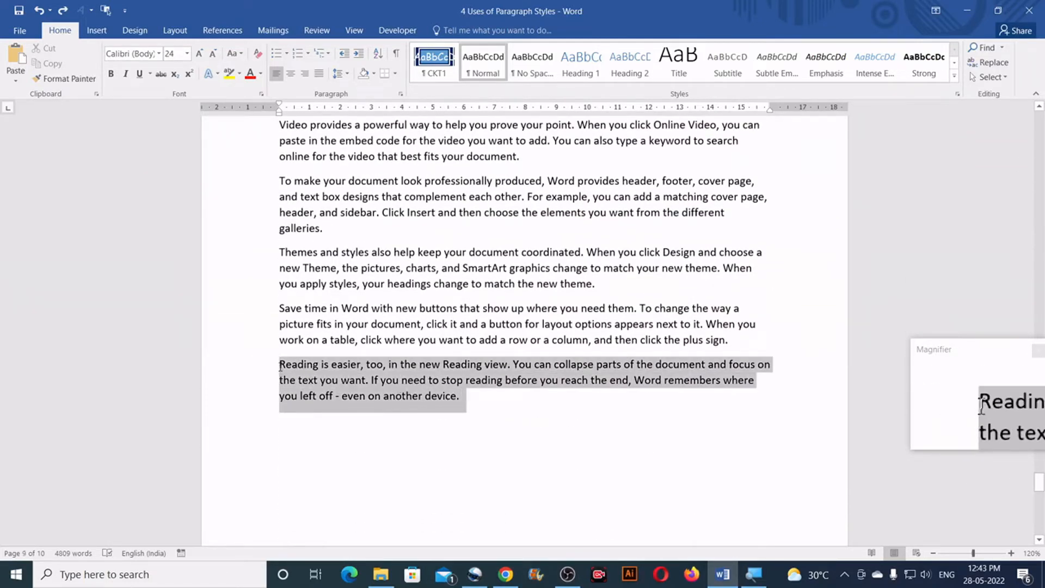
{"action": "left_click_drag", "start_coordinate": [1038, 480], "coordinate": [1040, 115]}
{"action": "scroll", "coordinate": [656, 370], "scroll_direction": "down", "scroll_amount": 15}
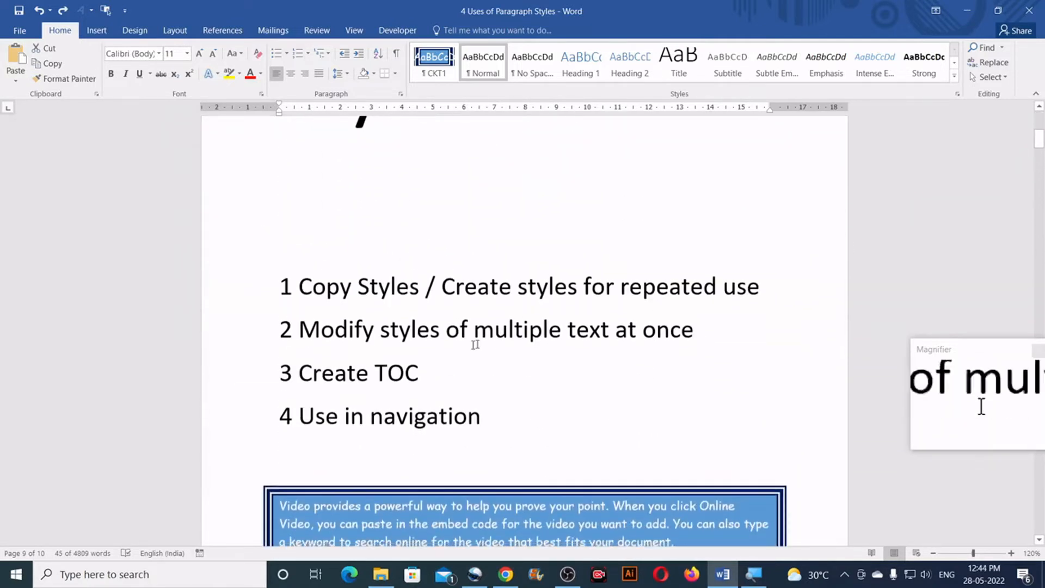
{"action": "left_click_drag", "start_coordinate": [432, 371], "coordinate": [362, 371]}
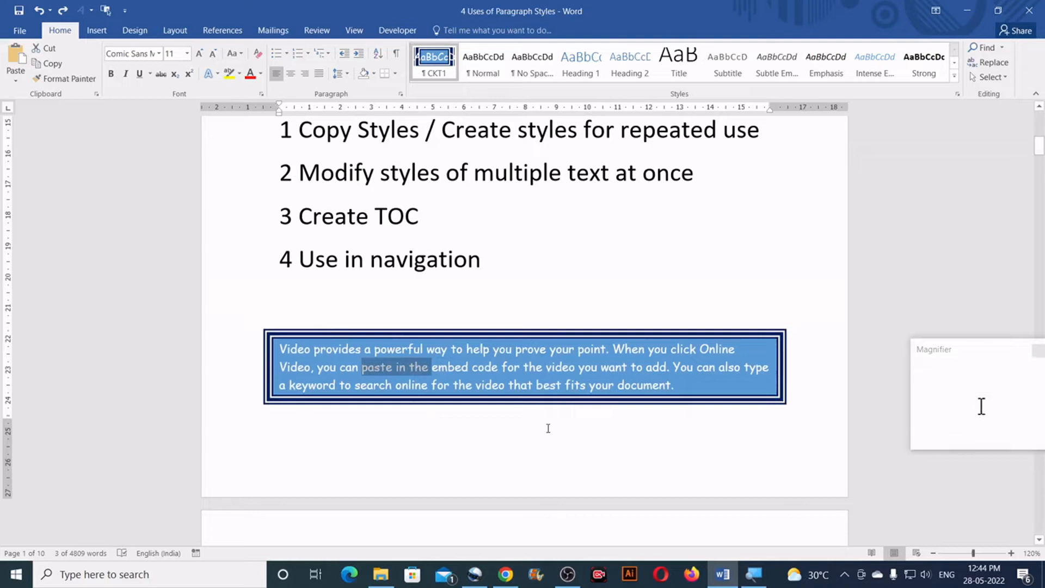
{"action": "left_click", "coordinate": [508, 368]}
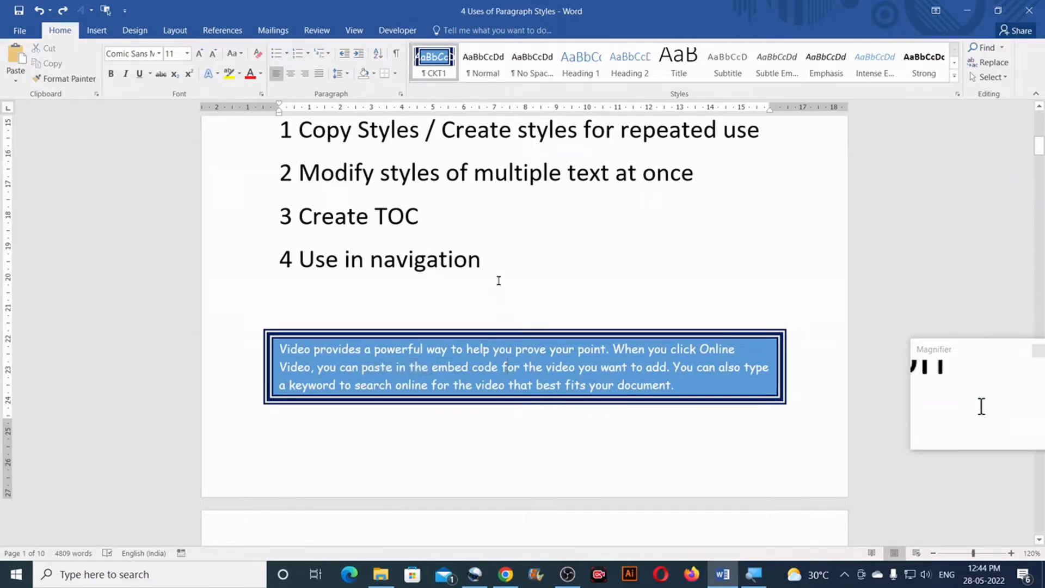
{"action": "scroll", "coordinate": [490, 354], "scroll_direction": "down", "scroll_amount": 1}
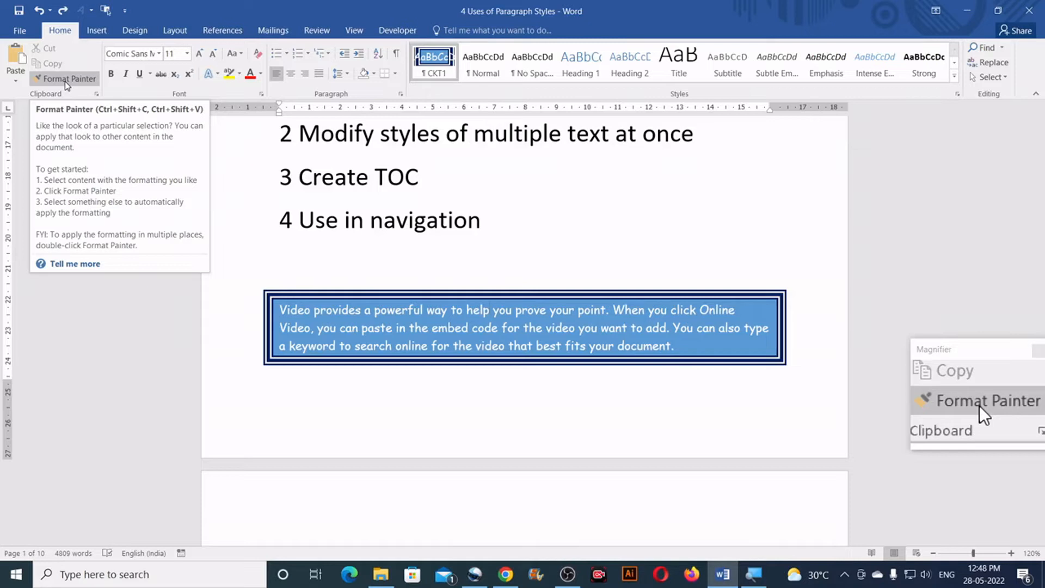
{"action": "left_click", "coordinate": [64, 80]}
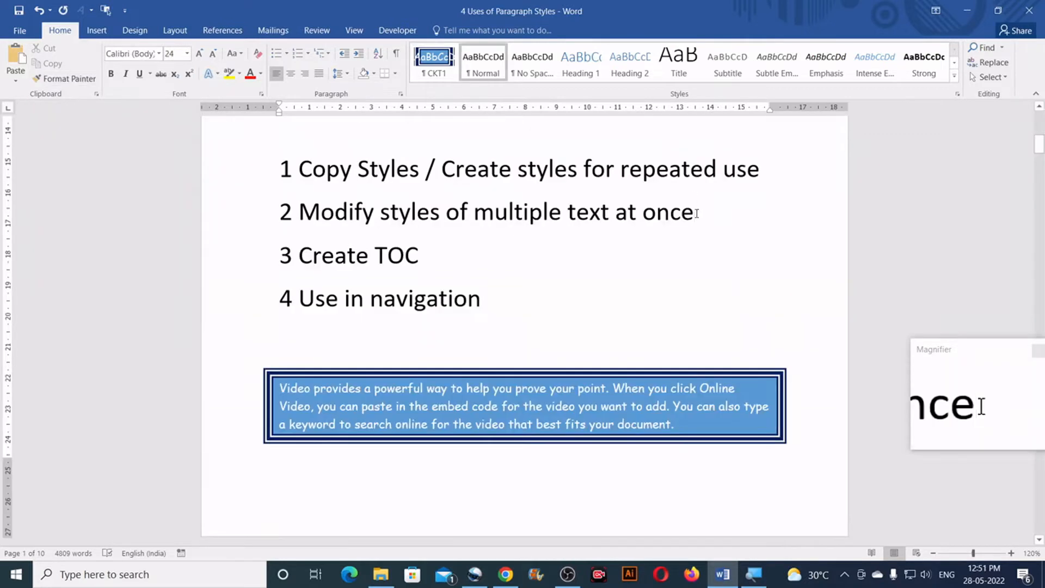
Review the "Modify styles of multiple text at once" topic and the paragraphs formatted with CKT1 on pages 1 and 2
{"action": "left_click_drag", "start_coordinate": [693, 214], "coordinate": [283, 216]}
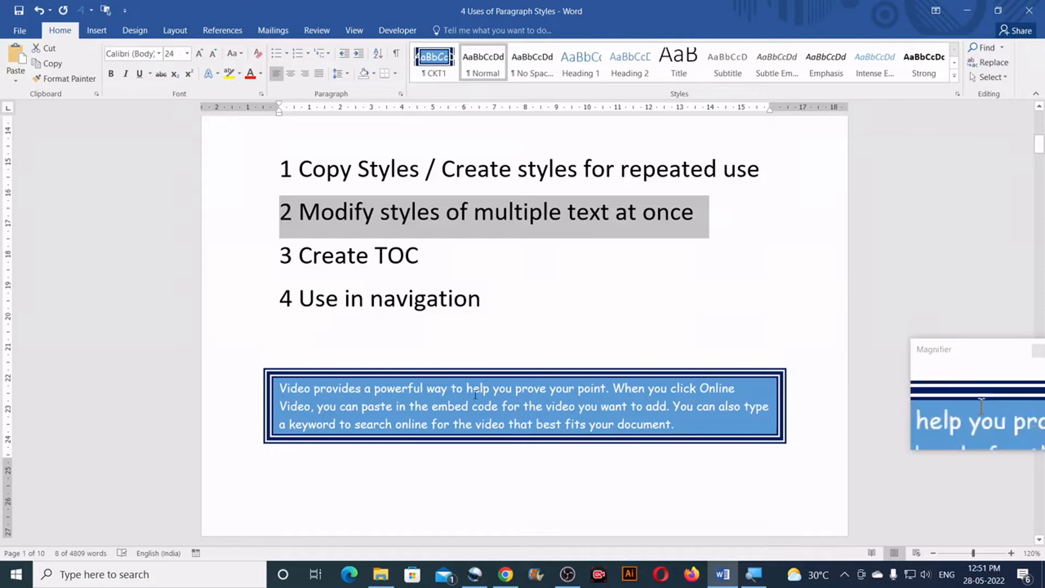
{"action": "scroll", "coordinate": [339, 239], "scroll_direction": "down", "scroll_amount": 3}
{"action": "left_click", "coordinate": [310, 233]}
{"action": "left_click_drag", "start_coordinate": [290, 233], "coordinate": [349, 248]}
{"action": "scroll", "coordinate": [453, 271], "scroll_direction": "down", "scroll_amount": 1}
{"action": "scroll", "coordinate": [453, 271], "scroll_direction": "down", "scroll_amount": 6}
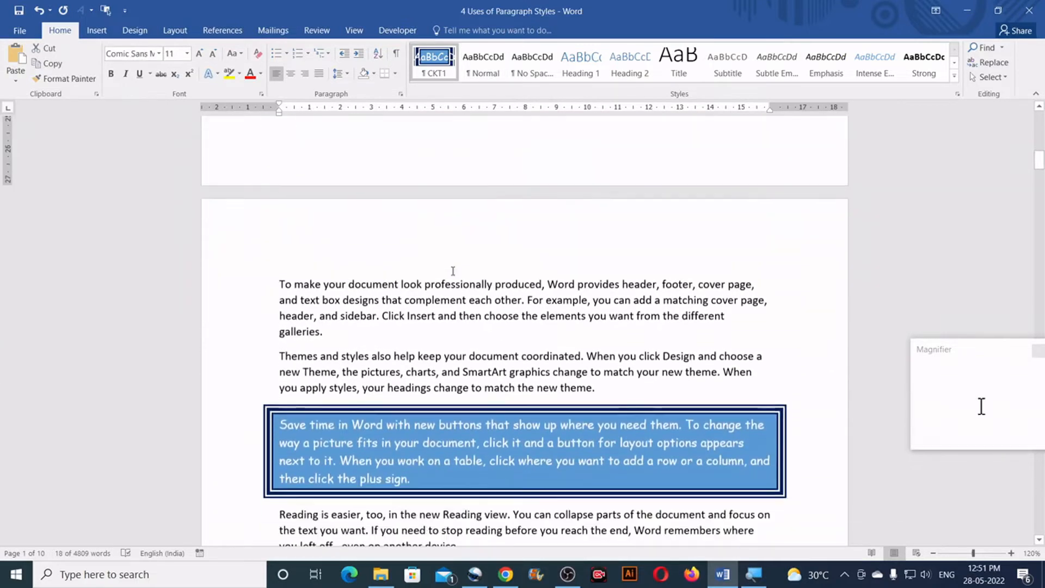
{"action": "left_click_drag", "start_coordinate": [424, 314], "coordinate": [362, 287]}
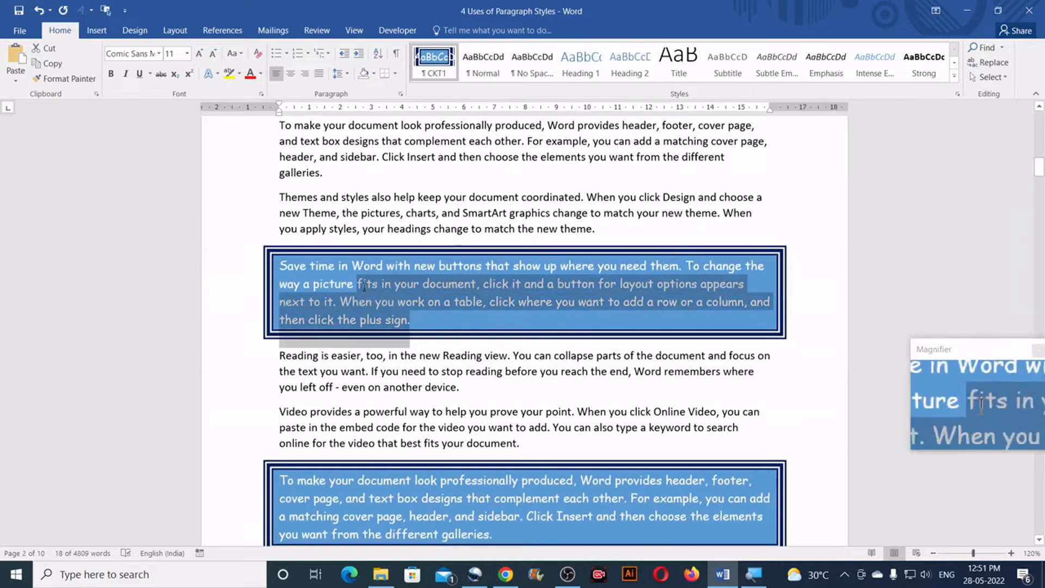
{"action": "scroll", "coordinate": [466, 329], "scroll_direction": "down", "scroll_amount": 3}
{"action": "left_click", "coordinate": [516, 327]}
{"action": "scroll", "coordinate": [518, 321], "scroll_direction": "down", "scroll_amount": 5}
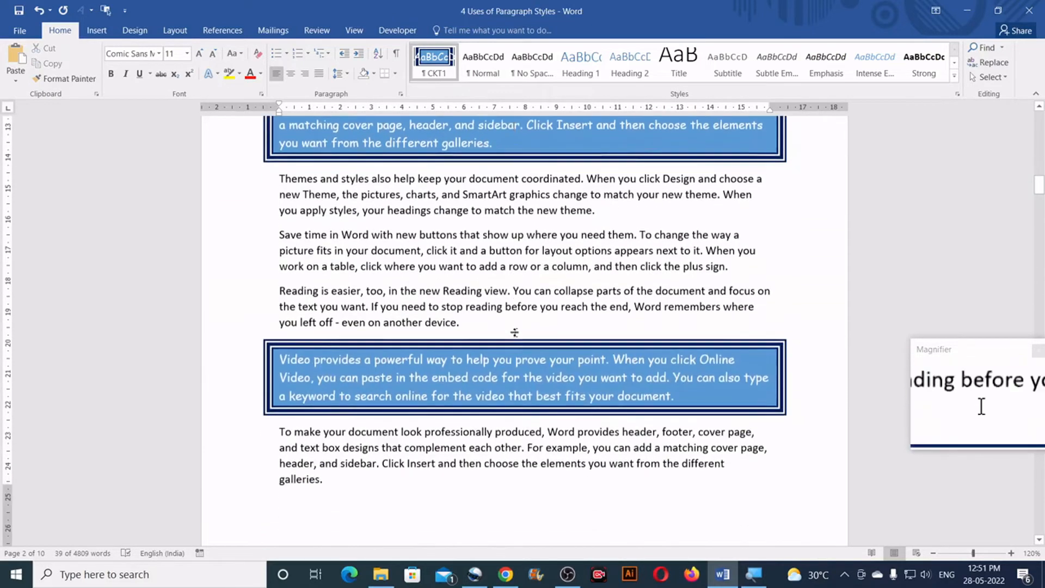
{"action": "scroll", "coordinate": [531, 305], "scroll_direction": "up", "scroll_amount": 10}
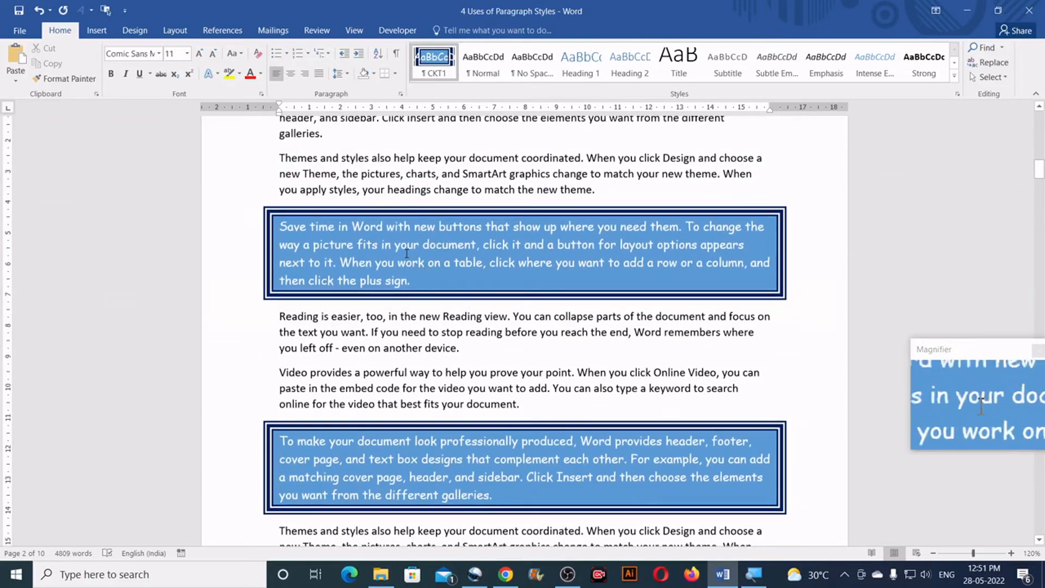
{"action": "scroll", "coordinate": [406, 253], "scroll_direction": "up", "scroll_amount": 2}
{"action": "scroll", "coordinate": [472, 325], "scroll_direction": "down", "scroll_amount": 3}
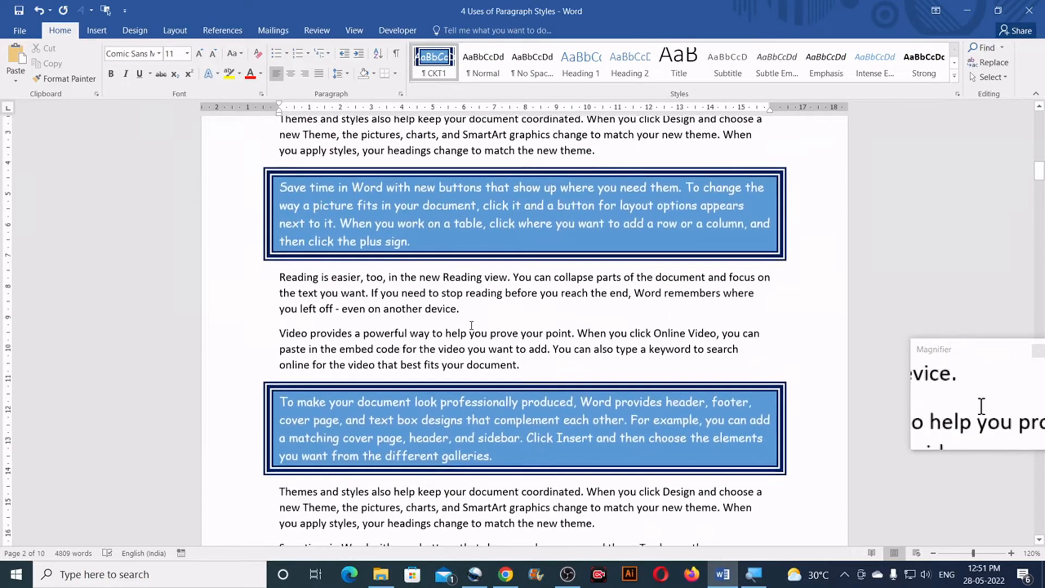
{"action": "scroll", "coordinate": [471, 325], "scroll_direction": "down", "scroll_amount": 6}
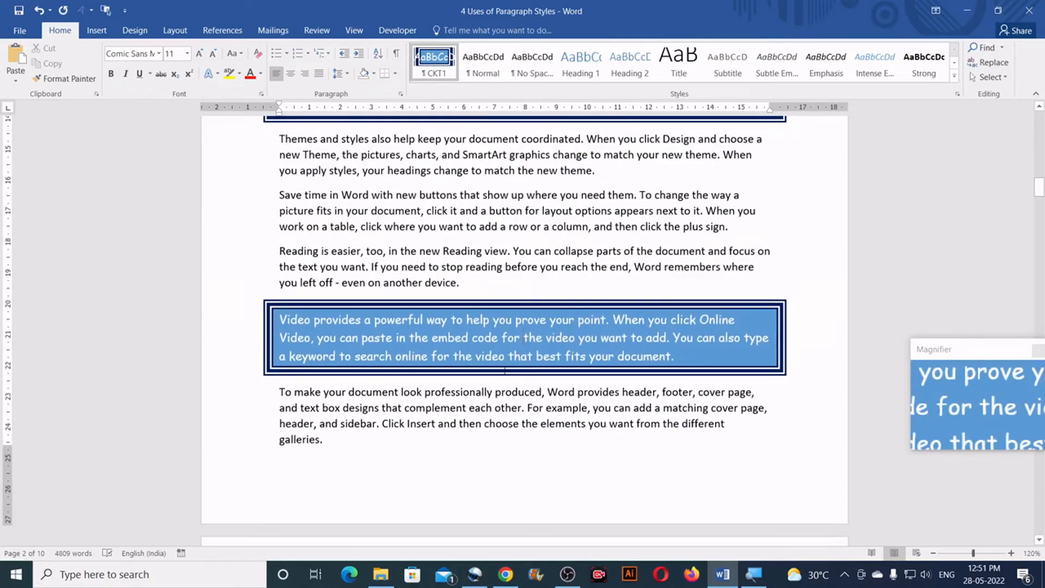
{"action": "scroll", "coordinate": [504, 371], "scroll_direction": "up", "scroll_amount": 14}
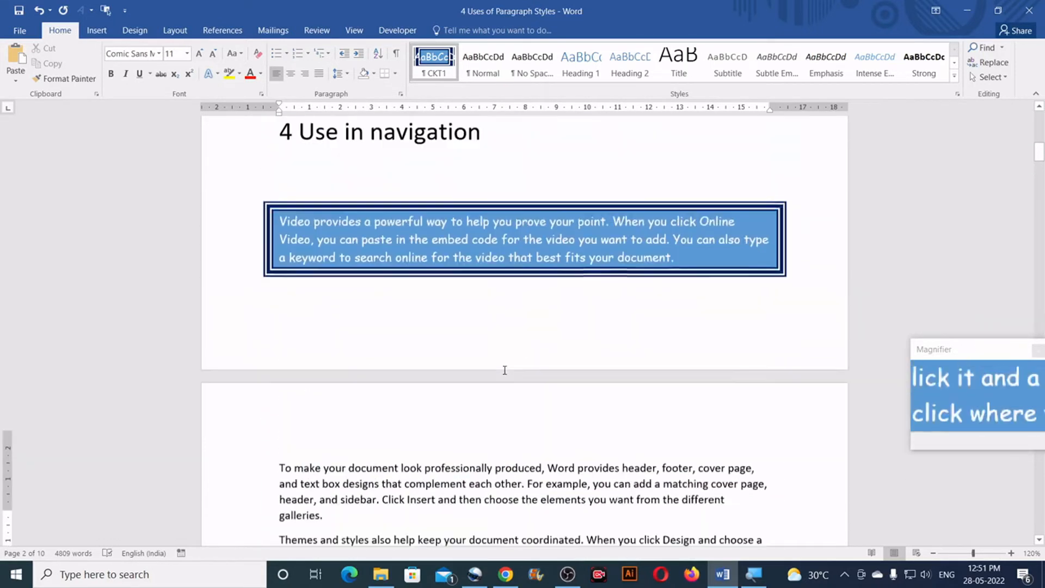
{"action": "scroll", "coordinate": [498, 365], "scroll_direction": "up", "scroll_amount": 1}
{"action": "scroll", "coordinate": [490, 342], "scroll_direction": "up", "scroll_amount": 2}
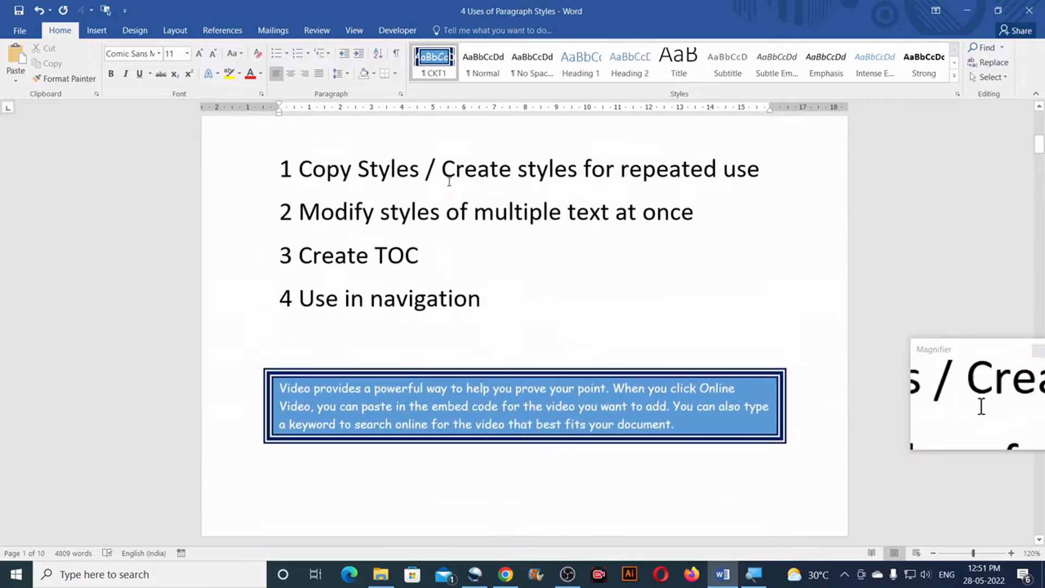
{"action": "left_click_drag", "start_coordinate": [463, 168], "coordinate": [455, 168]}
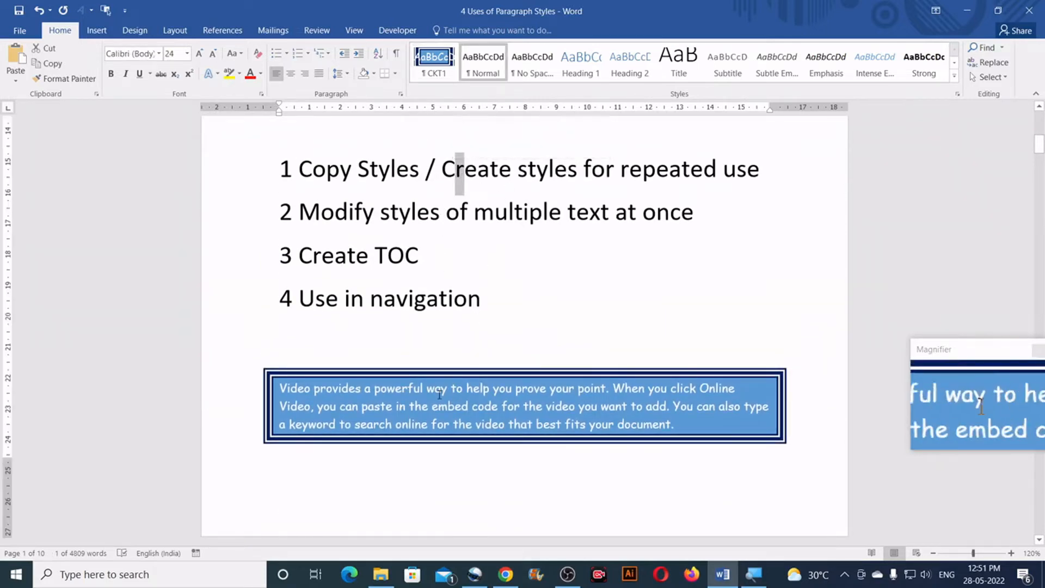
Open the CKT1 style for modification and check its font settings without changing them
{"action": "left_click", "coordinate": [320, 386]}
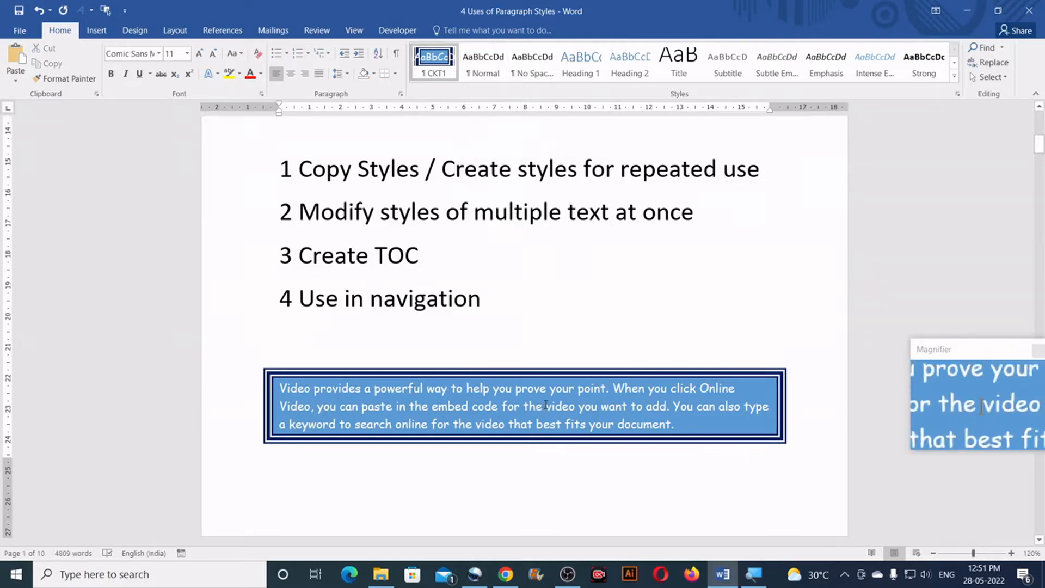
{"action": "right_click", "coordinate": [433, 60]}
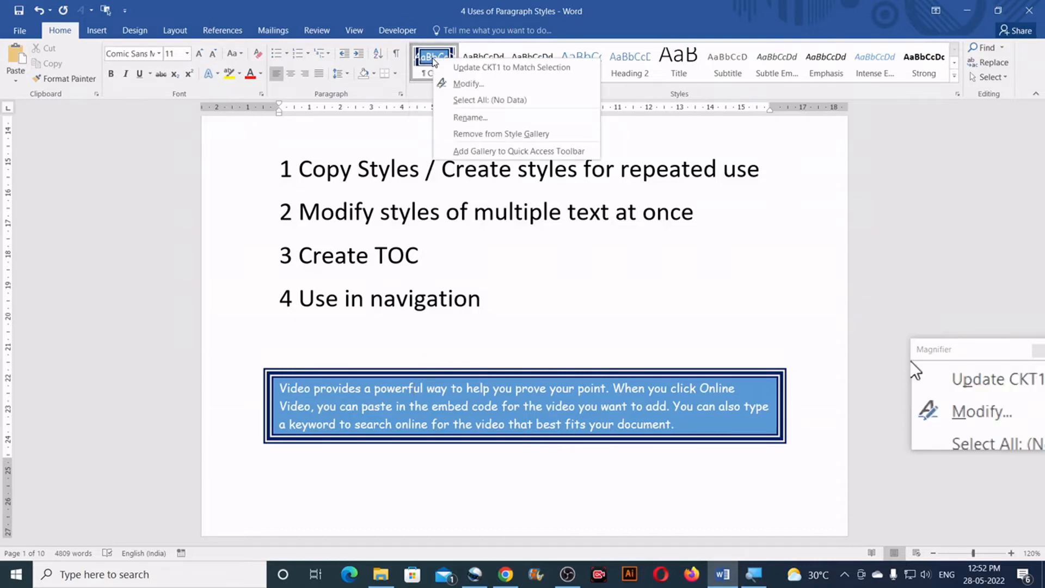
{"action": "left_click", "coordinate": [468, 85]}
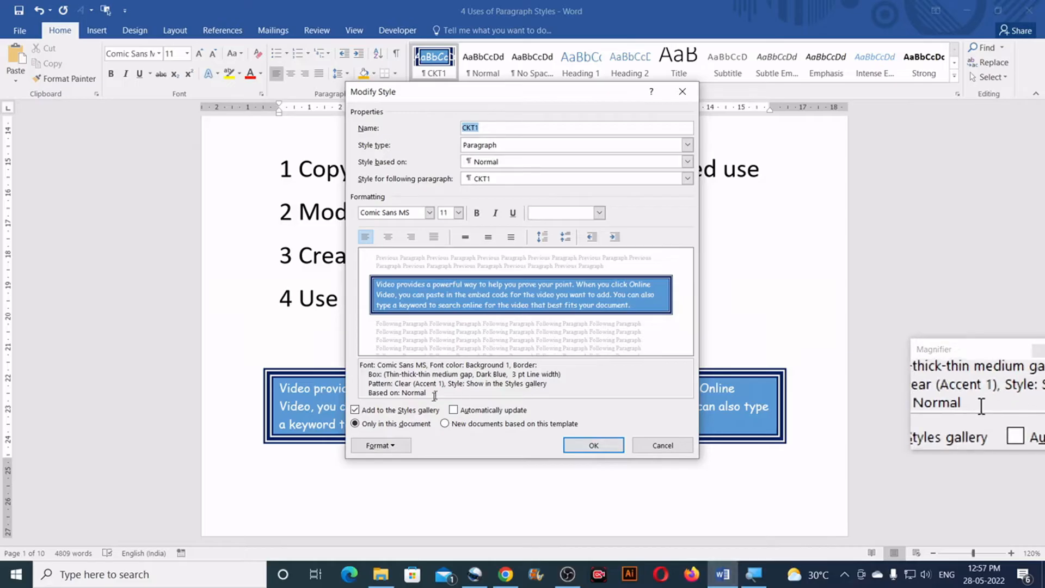
{"action": "left_click", "coordinate": [379, 445]}
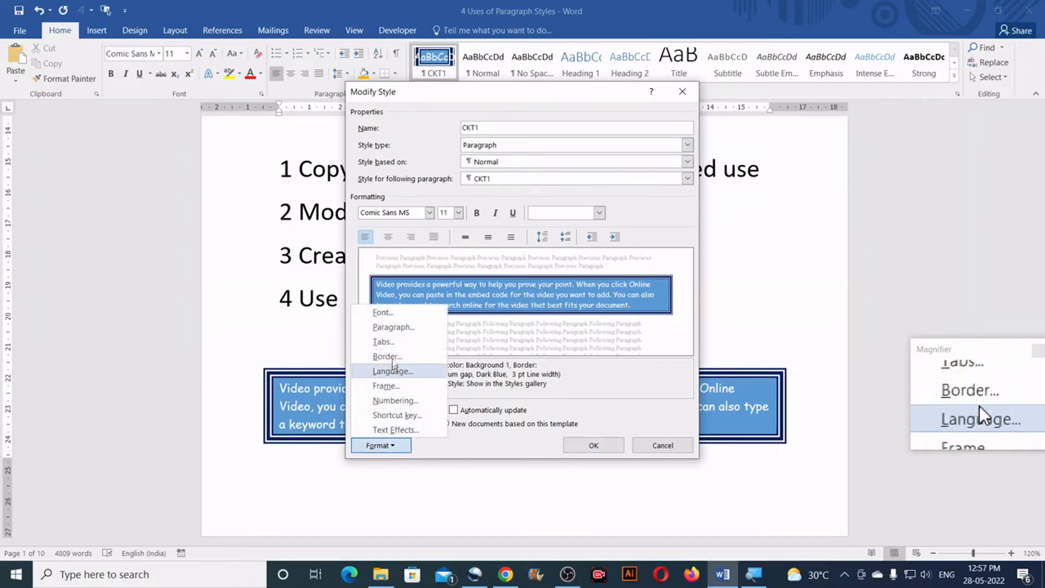
{"action": "left_click", "coordinate": [382, 312]}
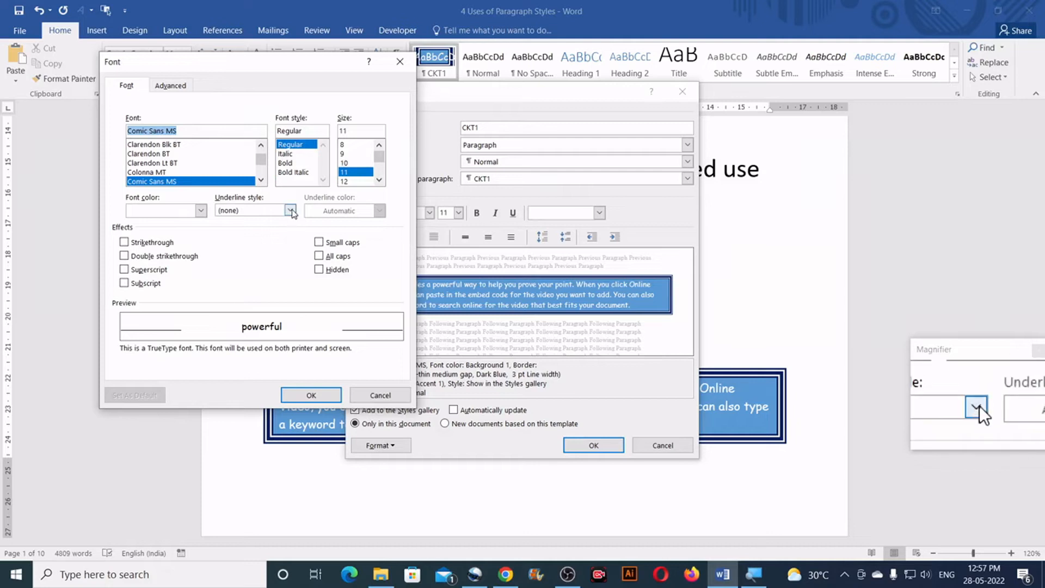
{"action": "left_click", "coordinate": [380, 395]}
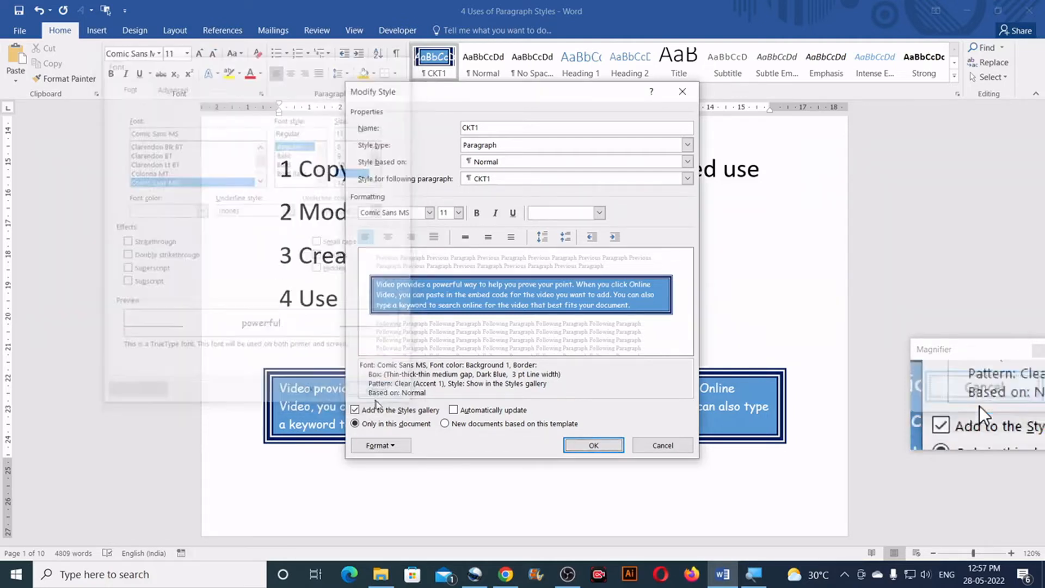
Set the paragraph shading fill of the CKT1 style to gold
{"action": "left_click", "coordinate": [394, 452]}
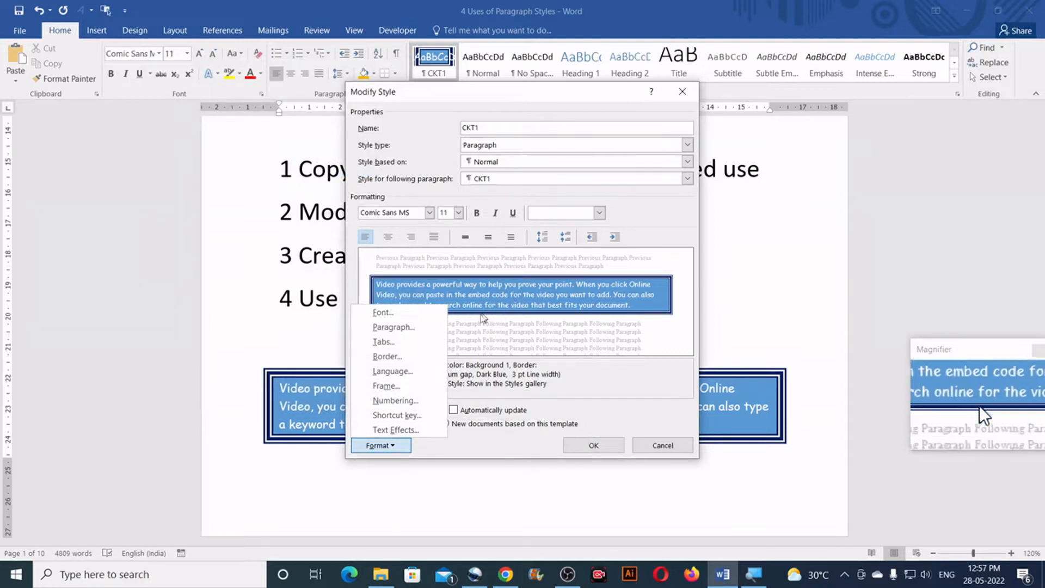
{"action": "left_click", "coordinate": [396, 356]}
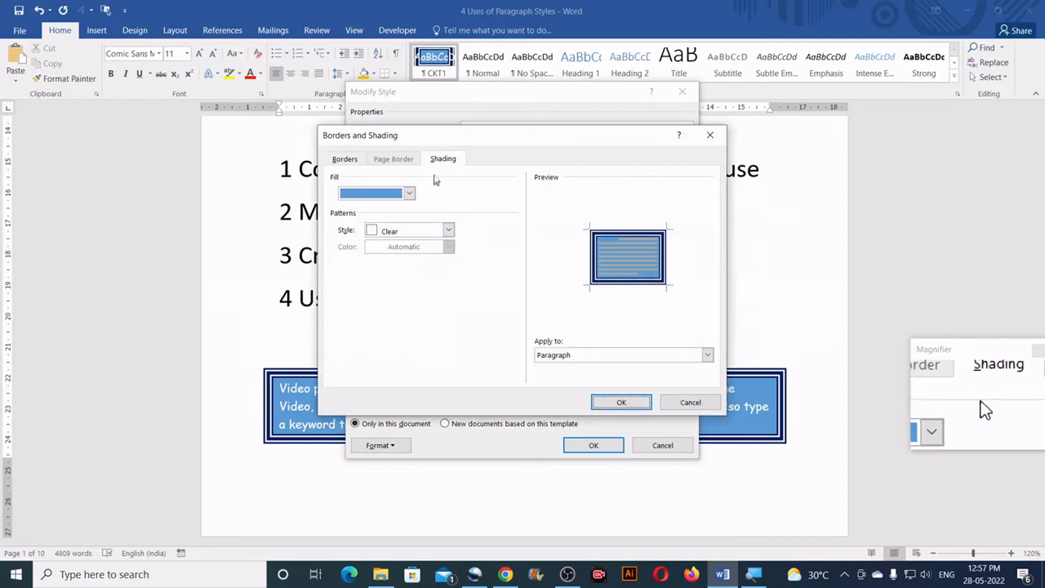
{"action": "left_click", "coordinate": [409, 194]}
{"action": "left_click", "coordinate": [421, 222]}
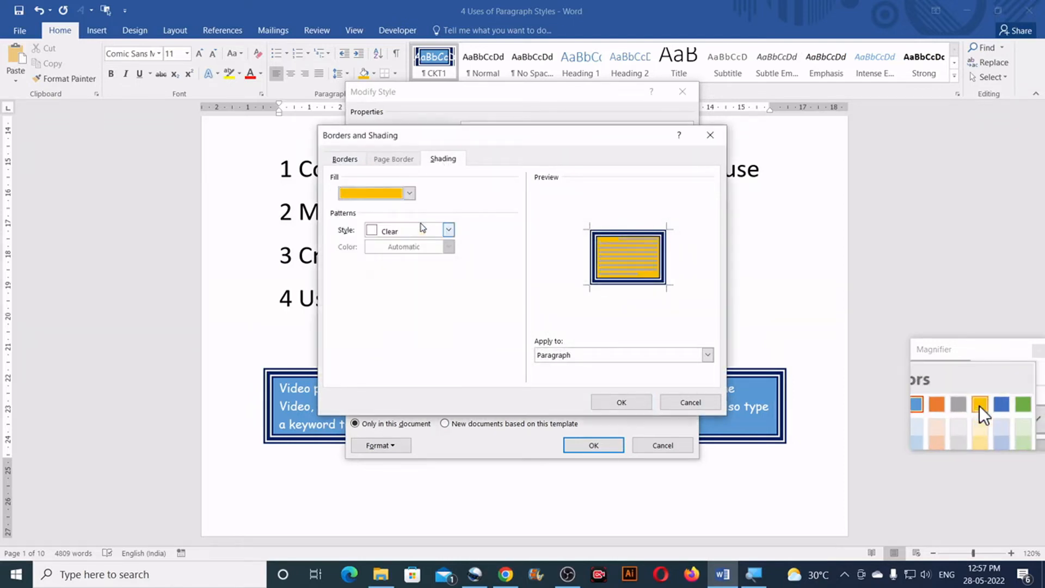
Set the CKT1 style's border line style to a single wavy line and confirm the style changes
{"action": "left_click", "coordinate": [348, 159]}
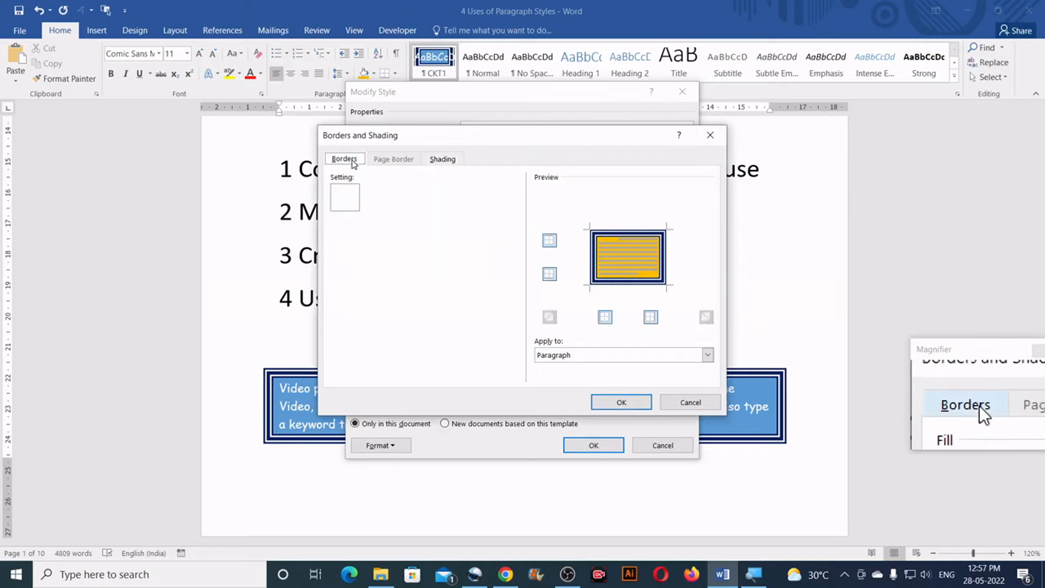
{"action": "scroll", "coordinate": [510, 246], "scroll_direction": "down", "scroll_amount": 2}
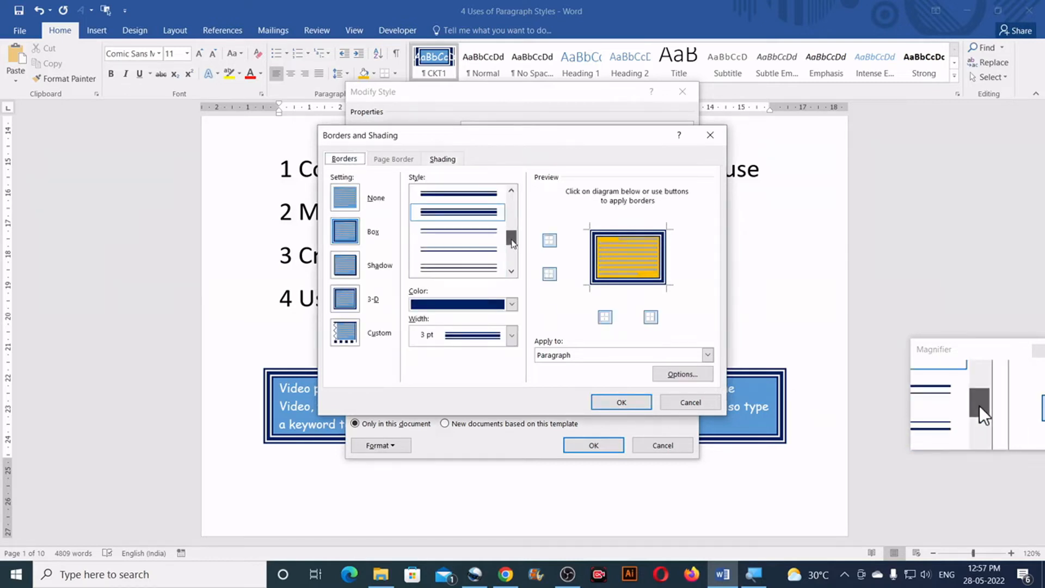
{"action": "left_click", "coordinate": [490, 249]}
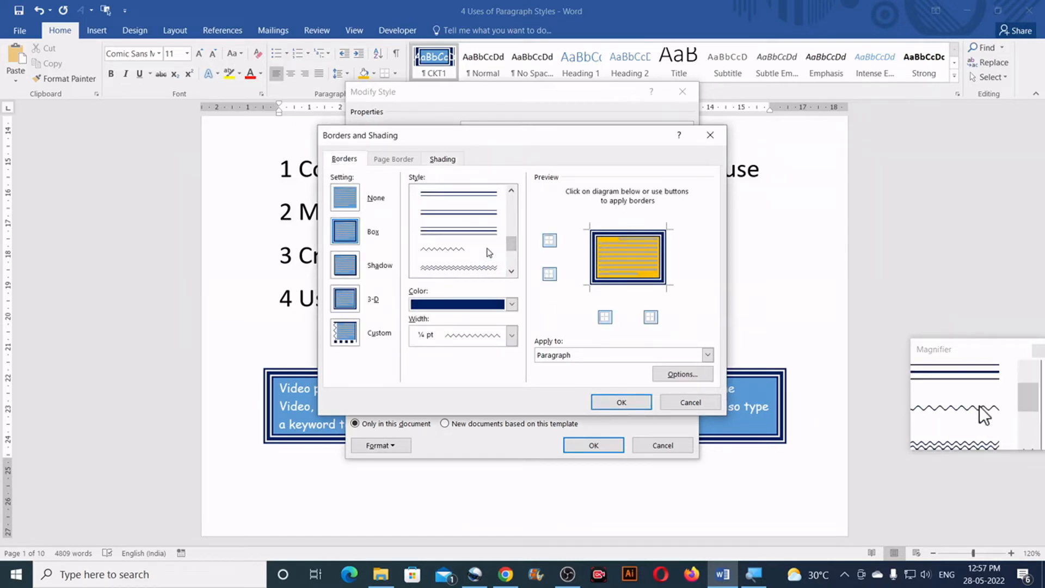
{"action": "left_click", "coordinate": [622, 403]}
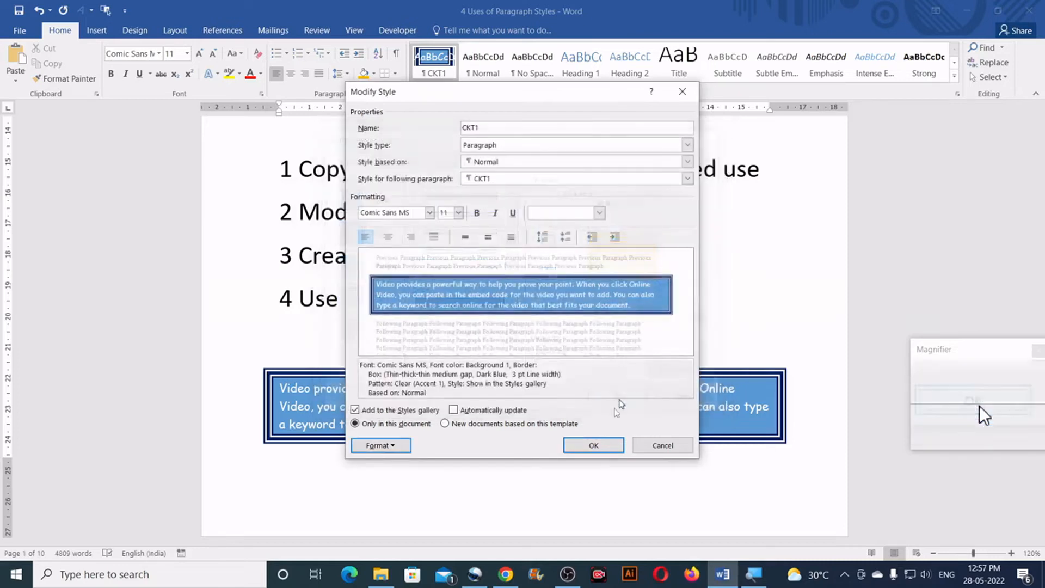
{"action": "left_click", "coordinate": [593, 445]}
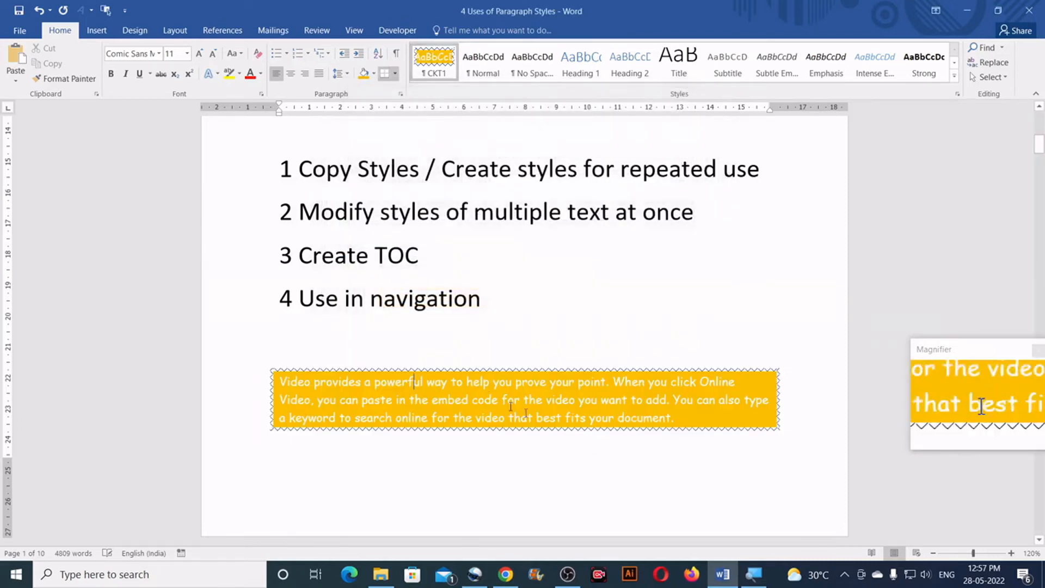
Review the paragraphs formatted with CKT1 on pages 1 and 2, and the "Create TOC" topic in the list
{"action": "scroll", "coordinate": [439, 288], "scroll_direction": "down", "scroll_amount": 5}
{"action": "scroll", "coordinate": [314, 193], "scroll_direction": "down", "scroll_amount": 12}
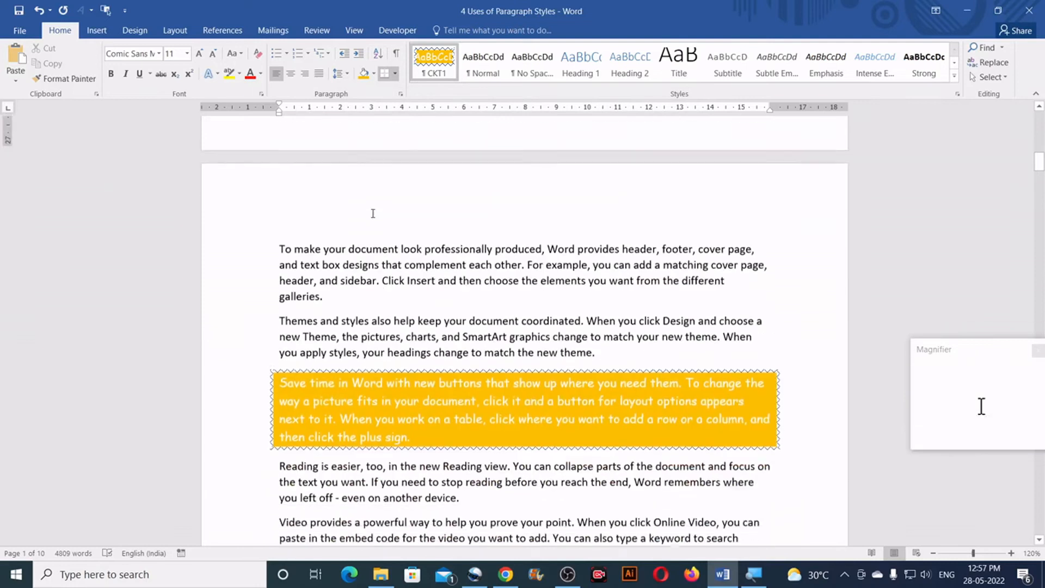
{"action": "scroll", "coordinate": [336, 231], "scroll_direction": "down", "scroll_amount": 6}
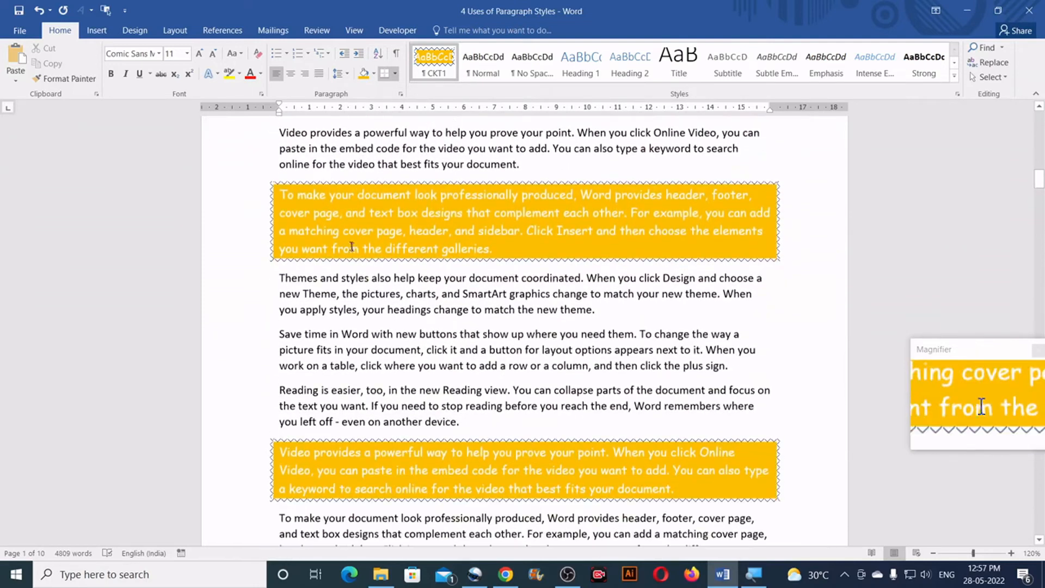
{"action": "scroll", "coordinate": [403, 318], "scroll_direction": "up", "scroll_amount": 10}
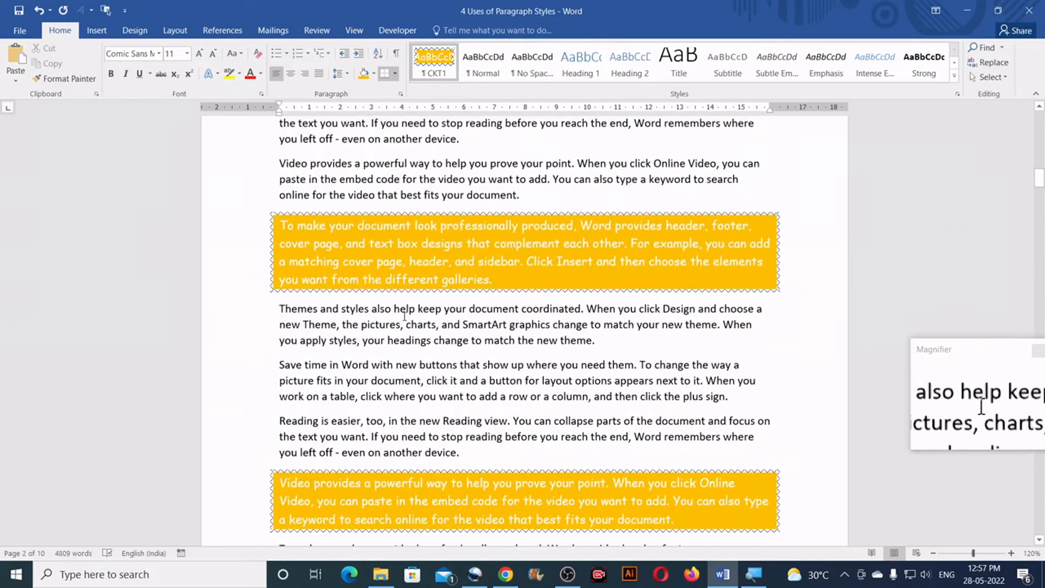
{"action": "scroll", "coordinate": [405, 315], "scroll_direction": "up", "scroll_amount": 8}
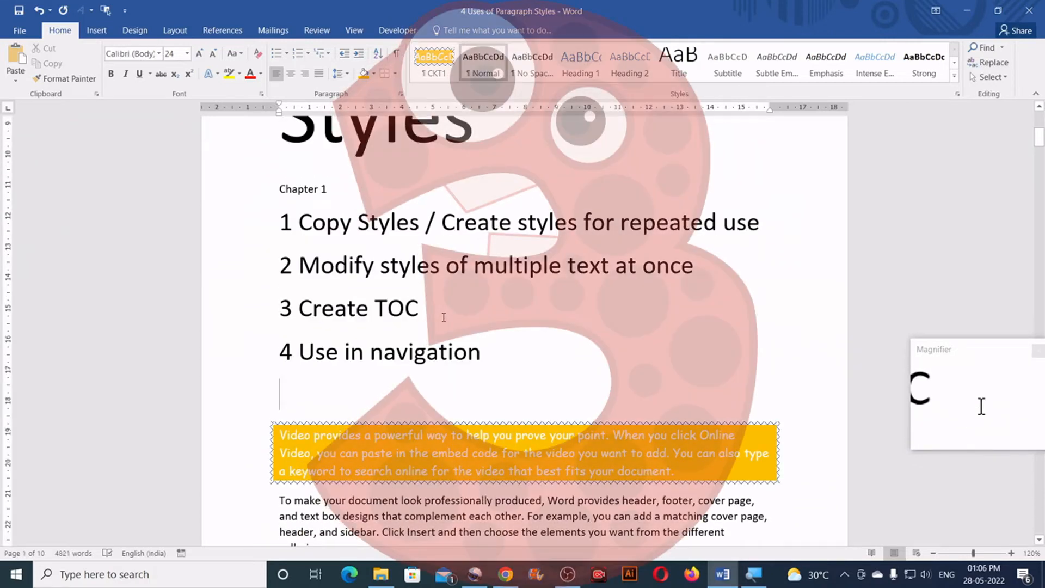
{"action": "left_click_drag", "start_coordinate": [442, 313], "coordinate": [273, 312]}
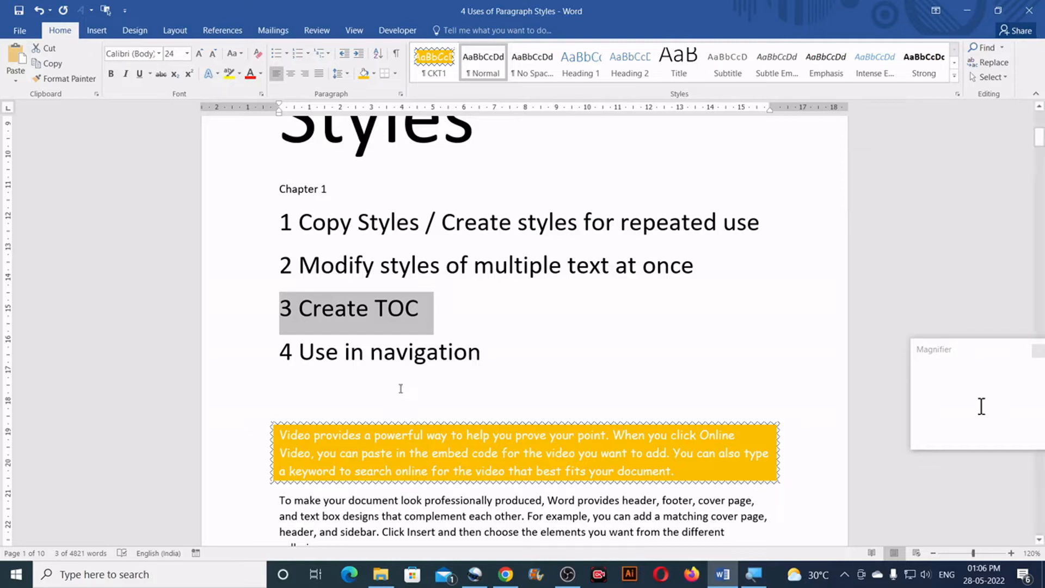
{"action": "left_click", "coordinate": [401, 388]}
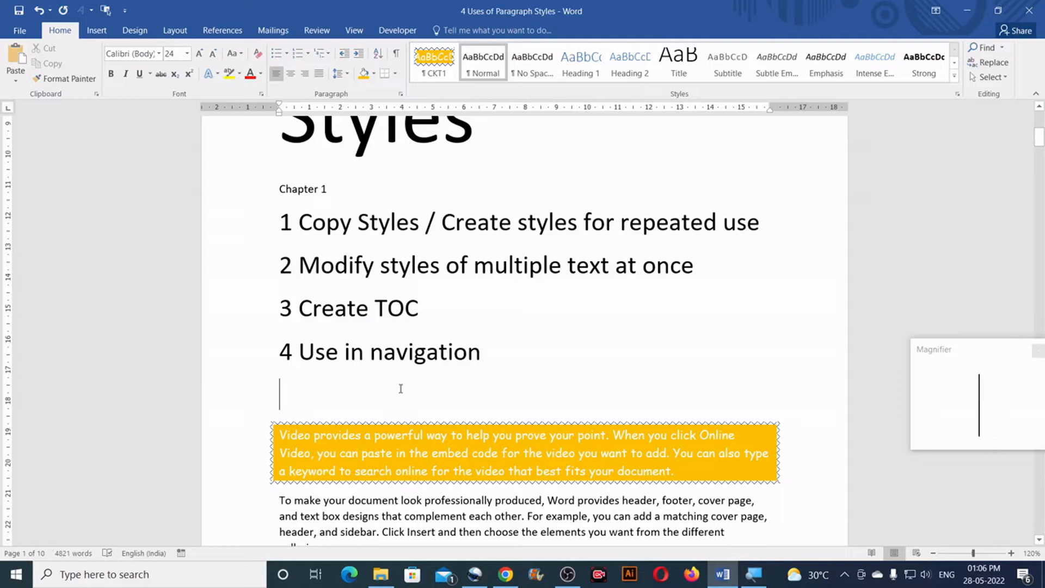
Apply the Heading 1 style to the "Chapter 1" line above the topic list on page 1
{"action": "scroll", "coordinate": [403, 377], "scroll_direction": "up", "scroll_amount": 1}
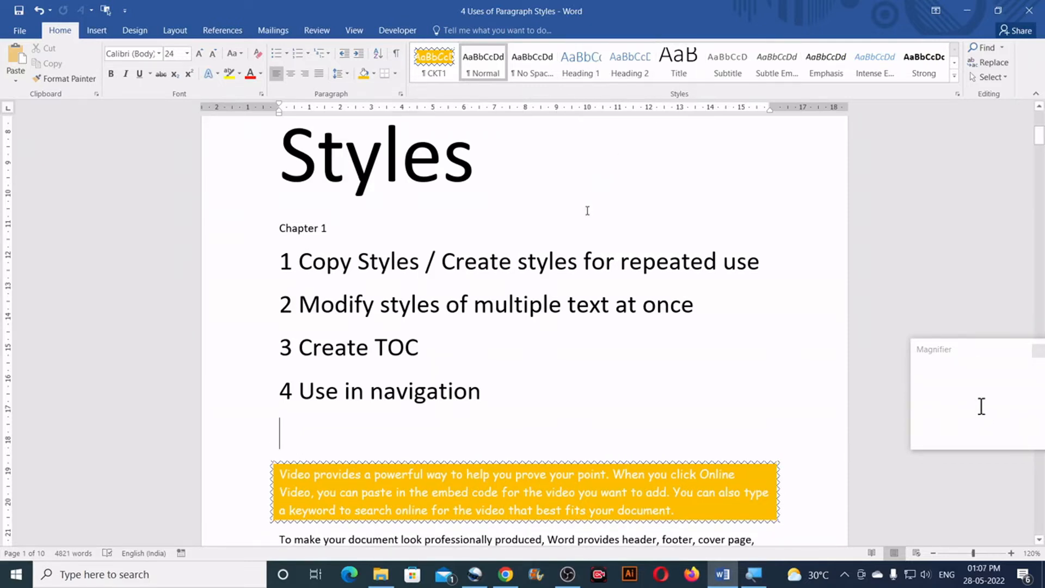
{"action": "scroll", "coordinate": [402, 223], "scroll_direction": "up", "scroll_amount": 1}
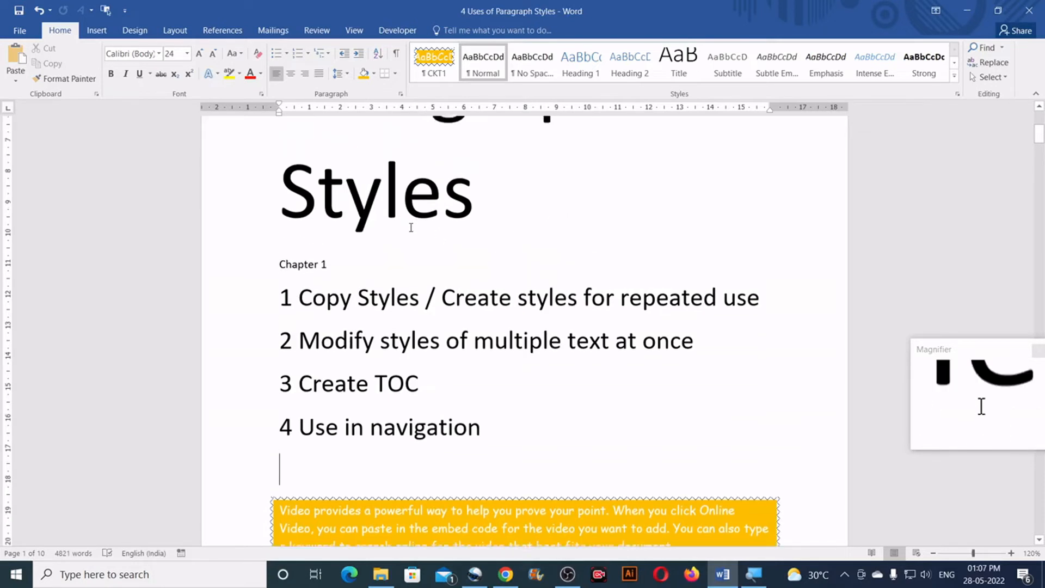
{"action": "left_click_drag", "start_coordinate": [330, 266], "coordinate": [294, 269]}
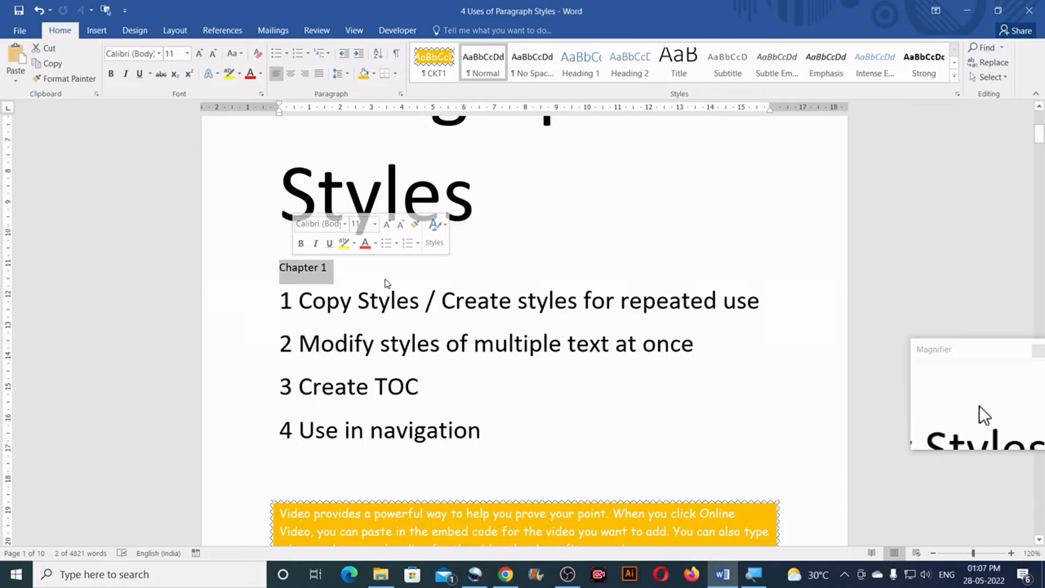
{"action": "left_click", "coordinate": [582, 71]}
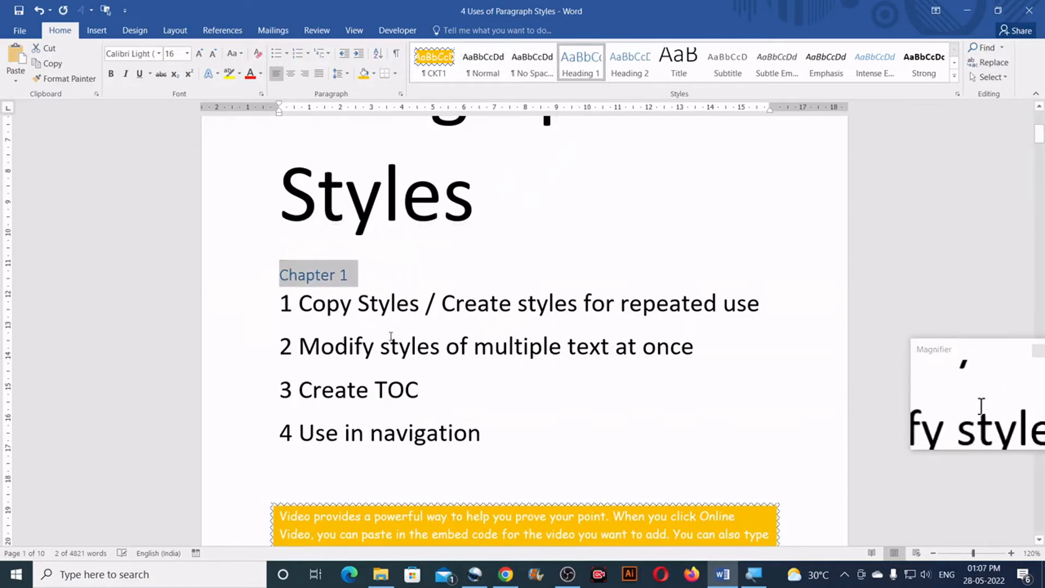
Apply the Heading 2 style to the "Chapter 1 – Part 2" line on page 2
{"action": "scroll", "coordinate": [394, 325], "scroll_direction": "down", "scroll_amount": 15}
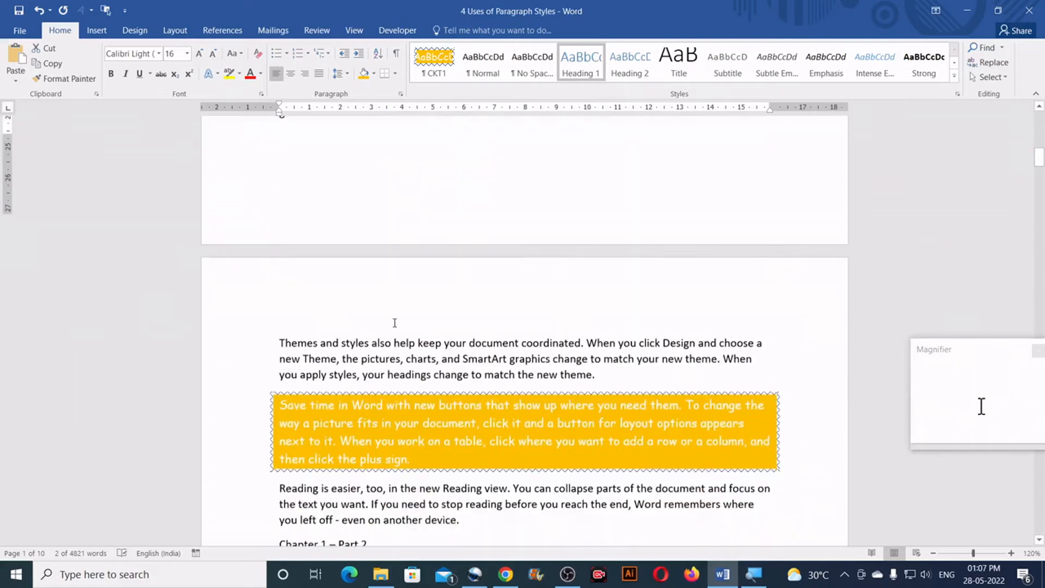
{"action": "scroll", "coordinate": [394, 323], "scroll_direction": "down", "scroll_amount": 2}
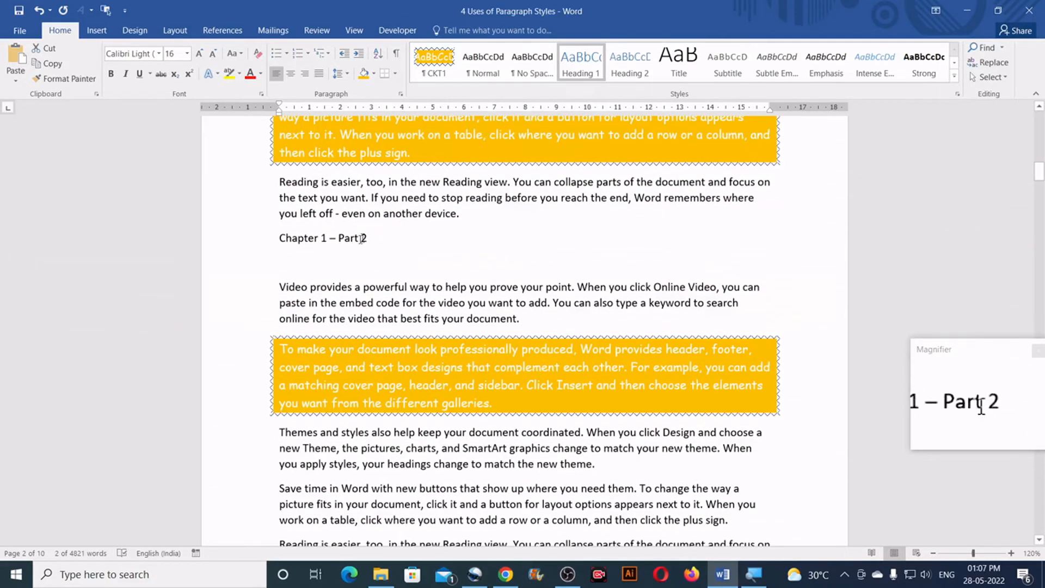
{"action": "left_click_drag", "start_coordinate": [374, 238], "coordinate": [279, 241]}
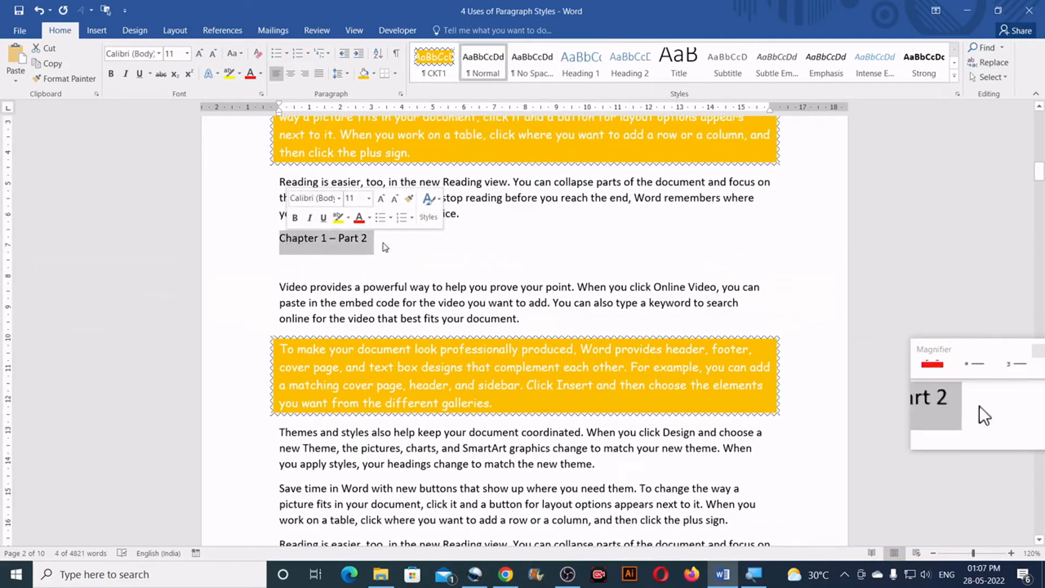
{"action": "left_click", "coordinate": [629, 66]}
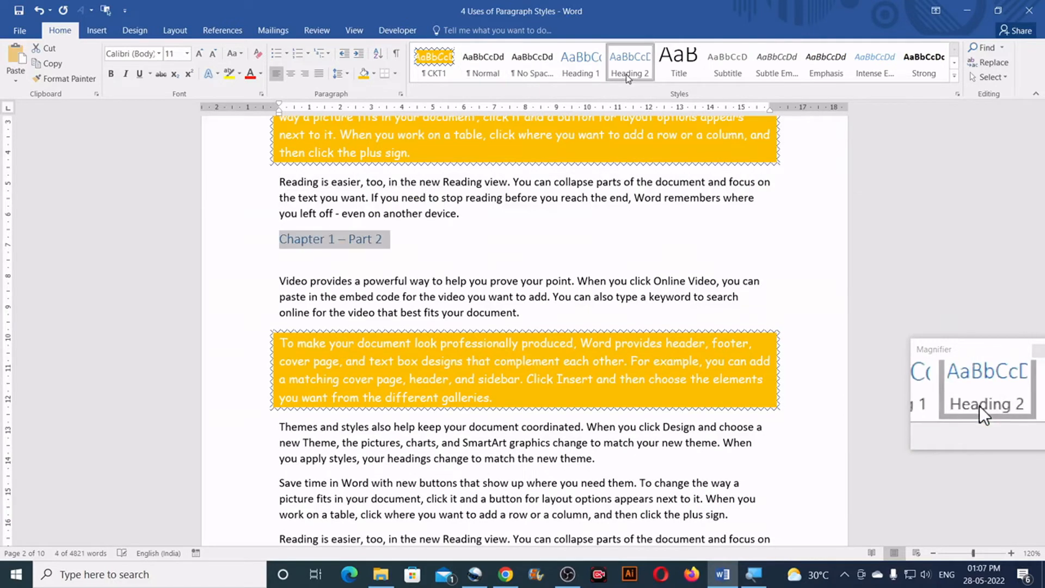
Apply the Heading 1 style to the "Chapter 2" line at the start of page 3
{"action": "scroll", "coordinate": [438, 270], "scroll_direction": "down", "scroll_amount": 20}
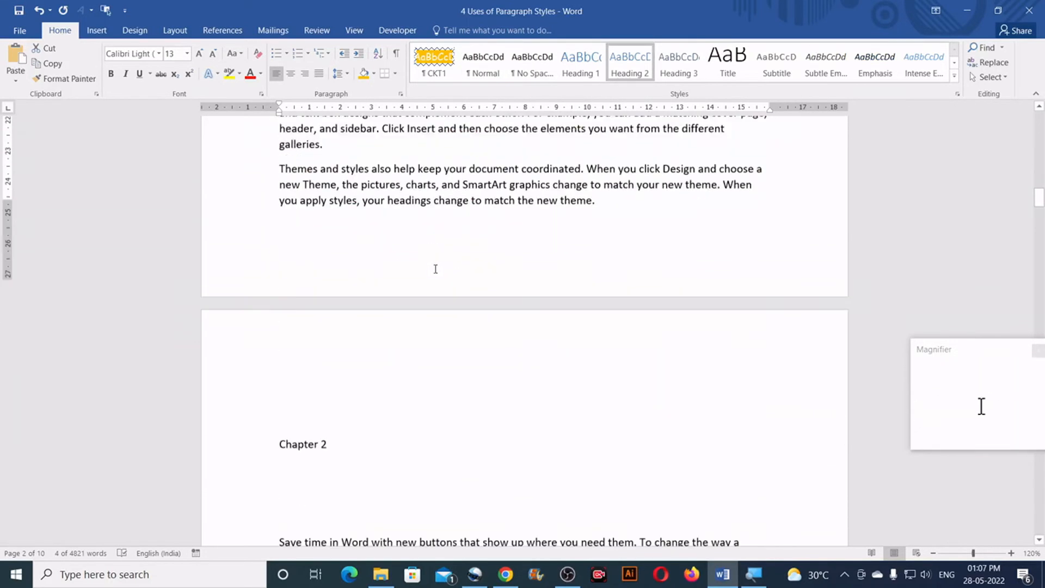
{"action": "left_click_drag", "start_coordinate": [328, 232], "coordinate": [279, 233]}
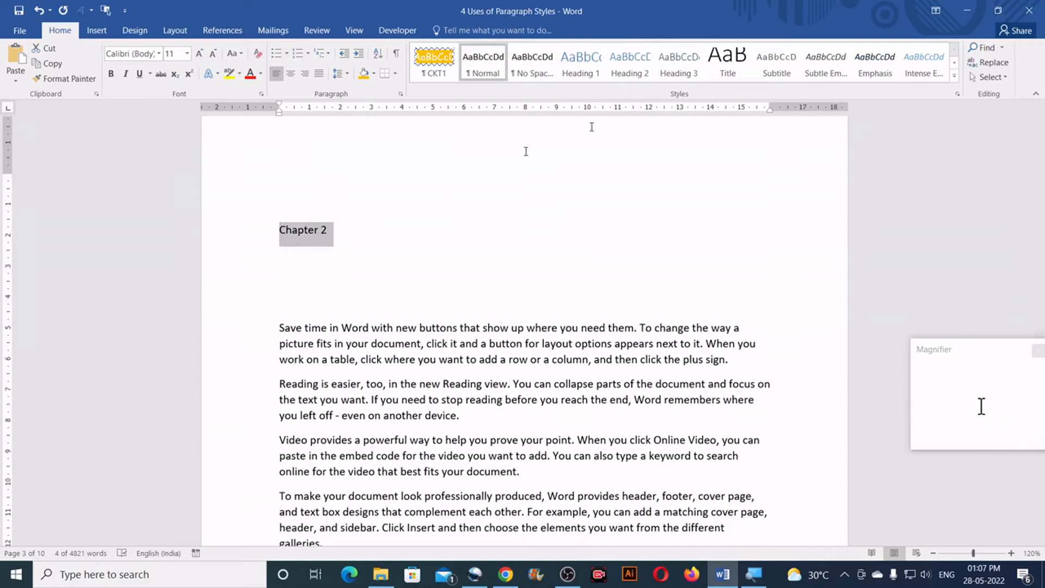
{"action": "left_click", "coordinate": [582, 64]}
Apply the Heading 1 style to the "Chapter 3" line on page 5
{"action": "scroll", "coordinate": [436, 278], "scroll_direction": "down", "scroll_amount": 15}
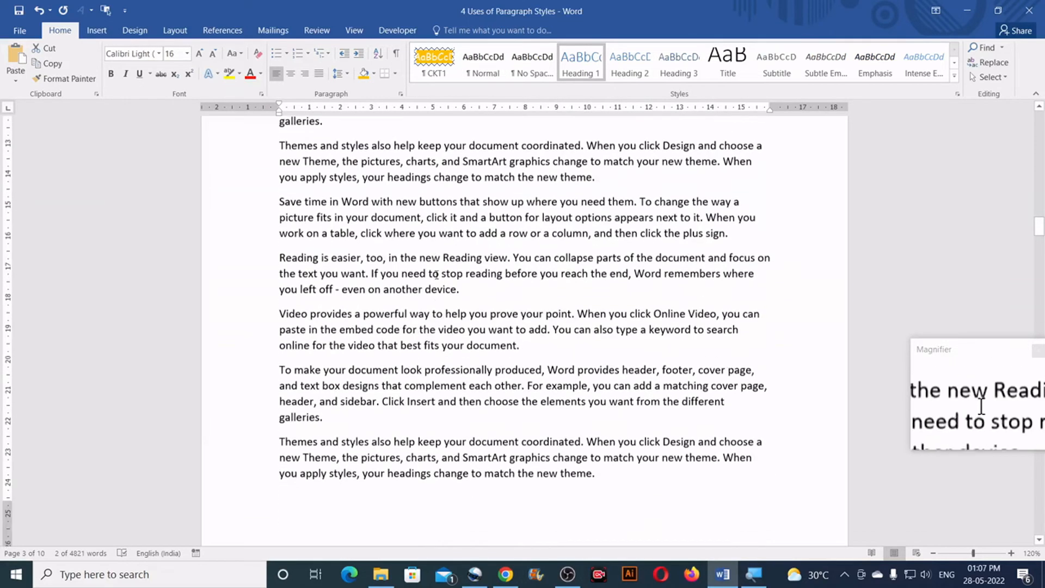
{"action": "scroll", "coordinate": [439, 272], "scroll_direction": "down", "scroll_amount": 15}
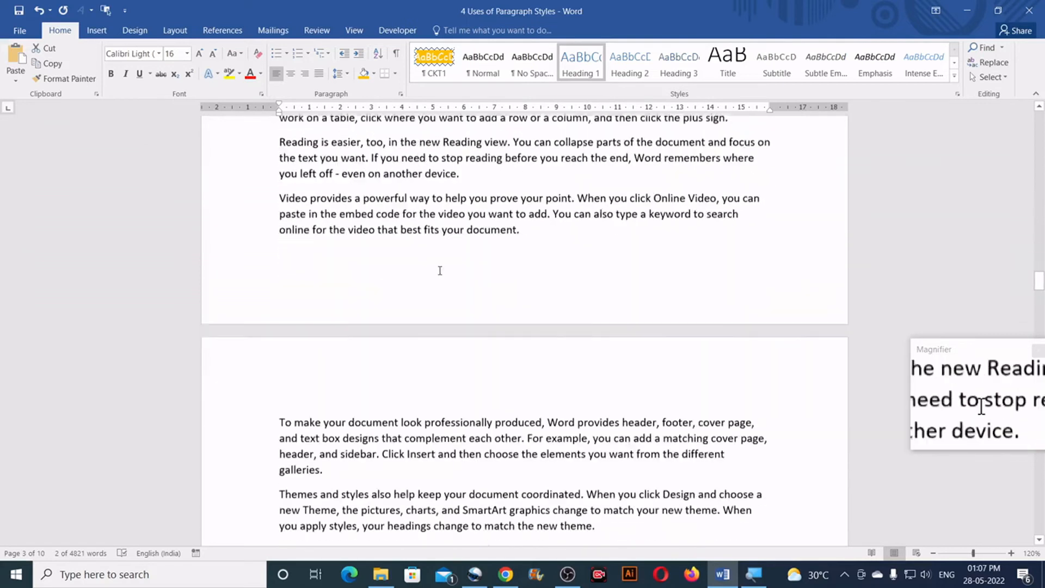
{"action": "scroll", "coordinate": [442, 269], "scroll_direction": "down", "scroll_amount": 1}
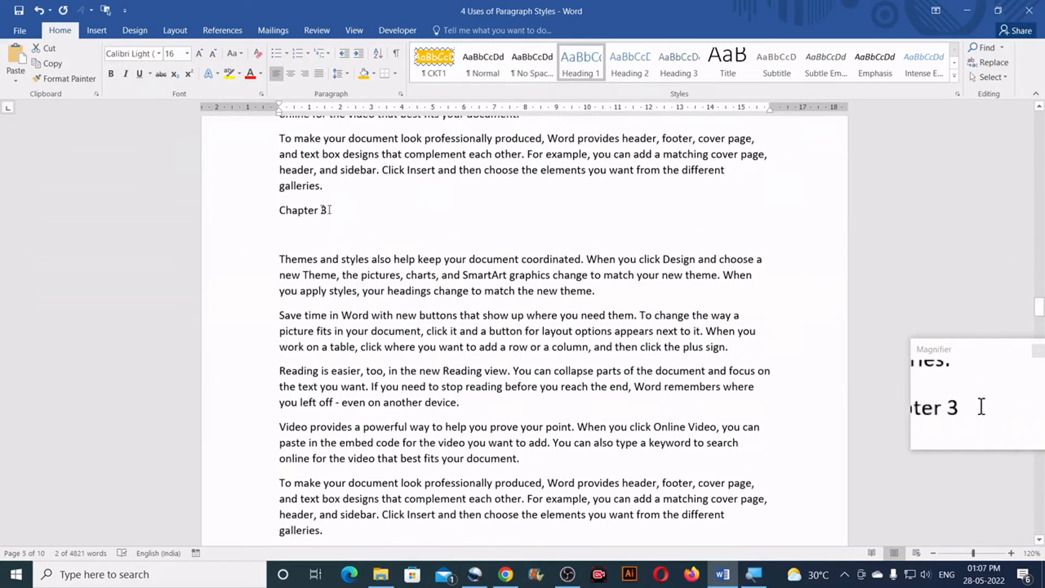
{"action": "left_click", "coordinate": [582, 65]}
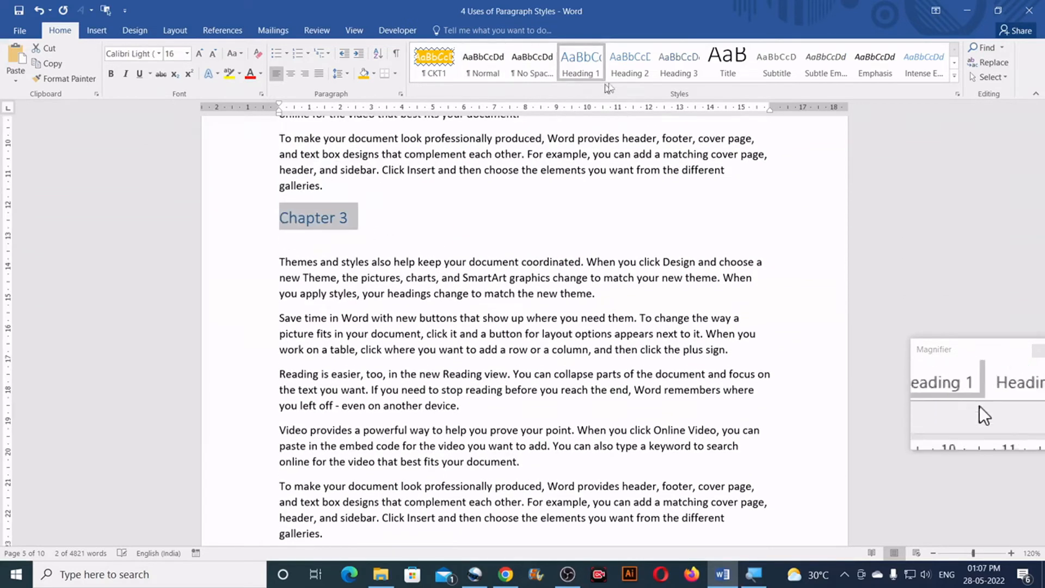
{"action": "scroll", "coordinate": [544, 267], "scroll_direction": "down", "scroll_amount": 5}
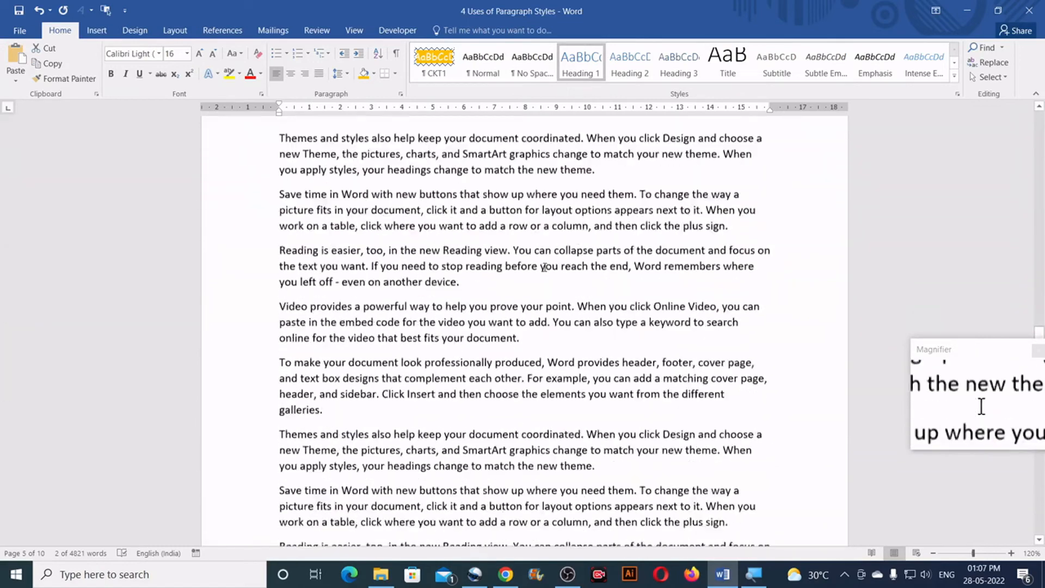
Apply the Heading 1 style to the "Chapter 4" line on page 9
{"action": "scroll", "coordinate": [545, 267], "scroll_direction": "down", "scroll_amount": 15}
{"action": "scroll", "coordinate": [548, 261], "scroll_direction": "down", "scroll_amount": 20}
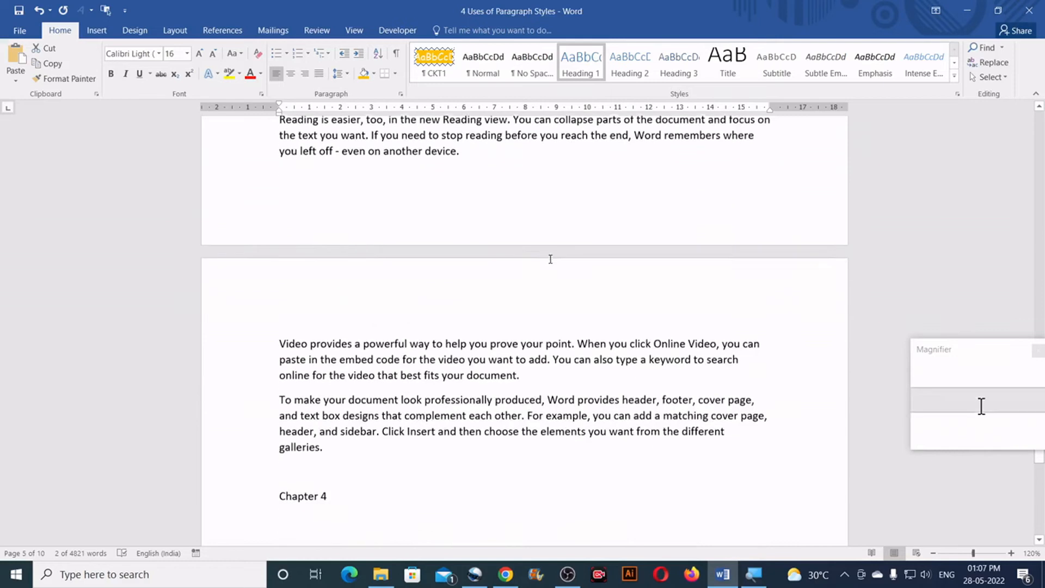
{"action": "scroll", "coordinate": [512, 272], "scroll_direction": "down", "scroll_amount": 4}
{"action": "left_click_drag", "start_coordinate": [344, 298], "coordinate": [279, 298]}
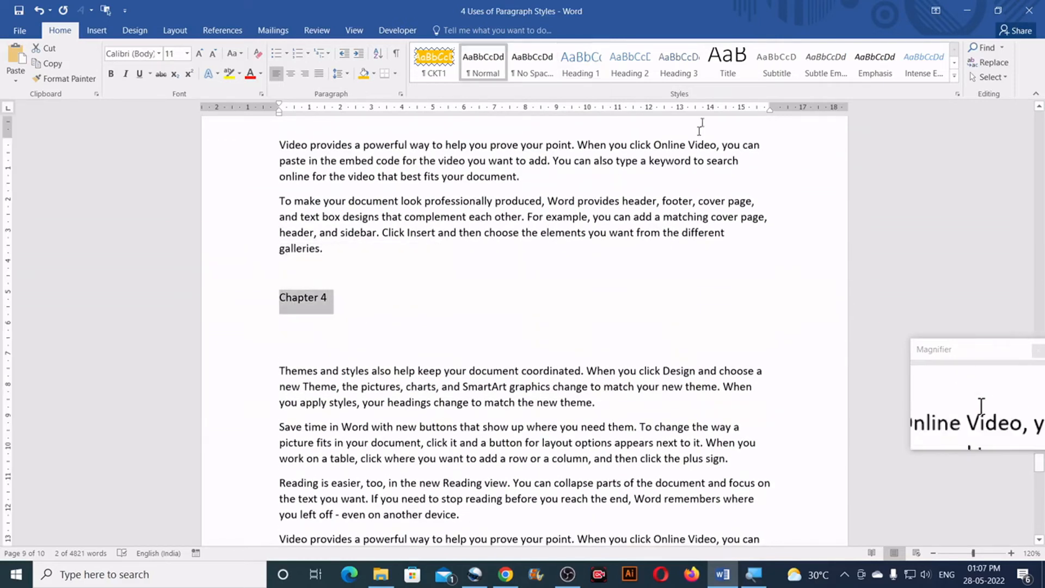
{"action": "left_click", "coordinate": [587, 71]}
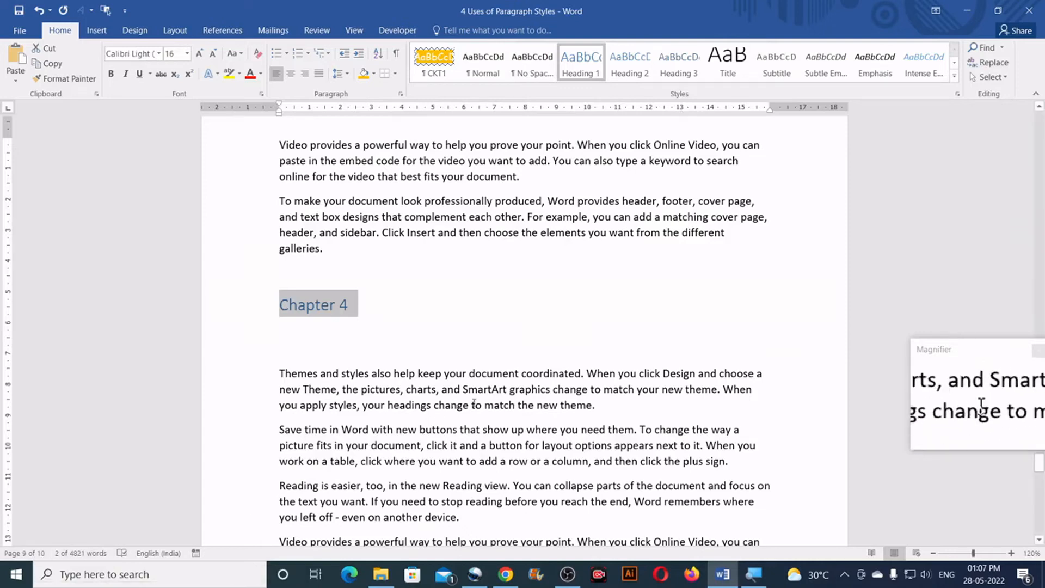
Insert an empty paragraph above the "4 Uses of Paragraph Styles" title at the document's start and clear its formatting
{"action": "scroll", "coordinate": [1018, 289], "scroll_direction": "down", "scroll_amount": 10}
{"action": "scroll", "coordinate": [1021, 287], "scroll_direction": "down", "scroll_amount": 10}
{"action": "scroll", "coordinate": [1024, 283], "scroll_direction": "down", "scroll_amount": 5}
{"action": "key", "text": "ctrl+Home"}
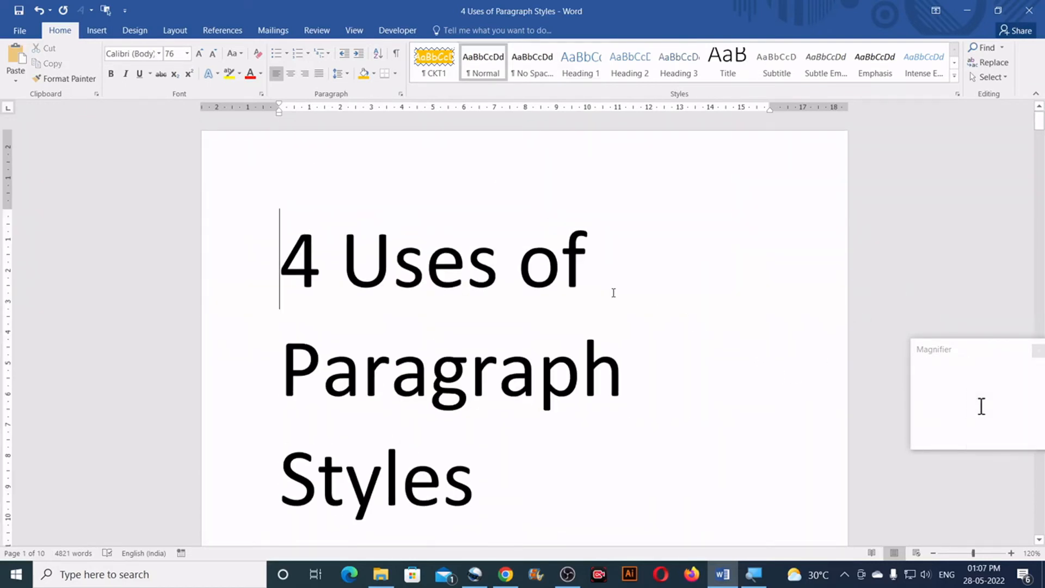
{"action": "key", "text": "Return"}
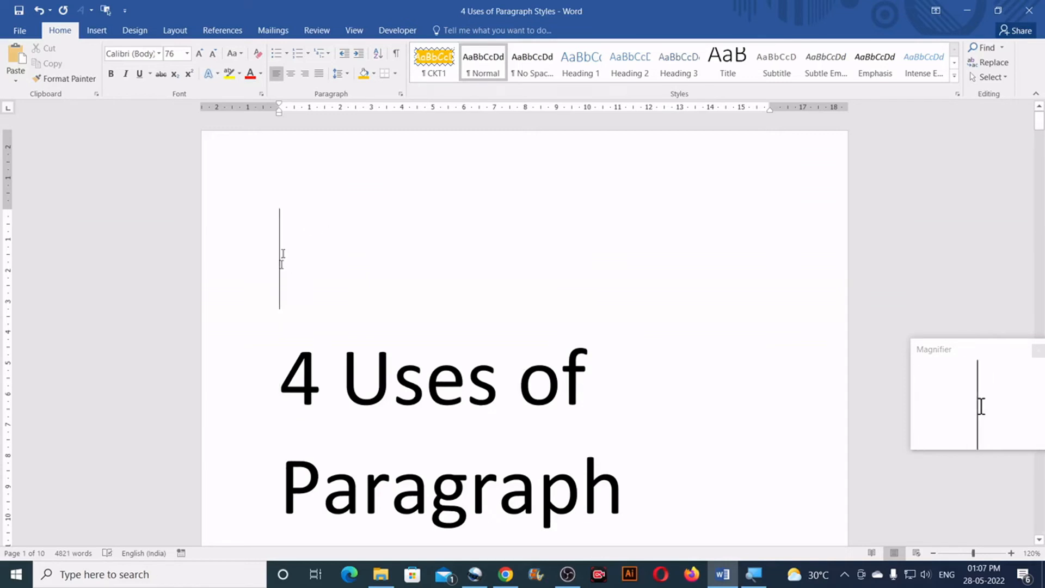
{"action": "left_click", "coordinate": [258, 58]}
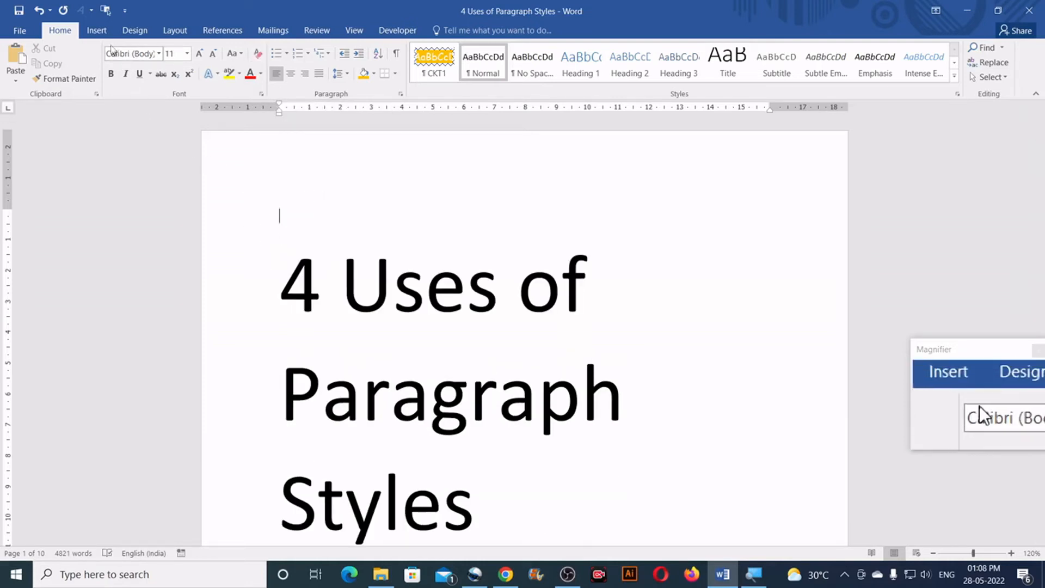
Insert an Automatic Table 1 table of contents in the empty paragraph above the title
{"action": "left_click", "coordinate": [218, 33]}
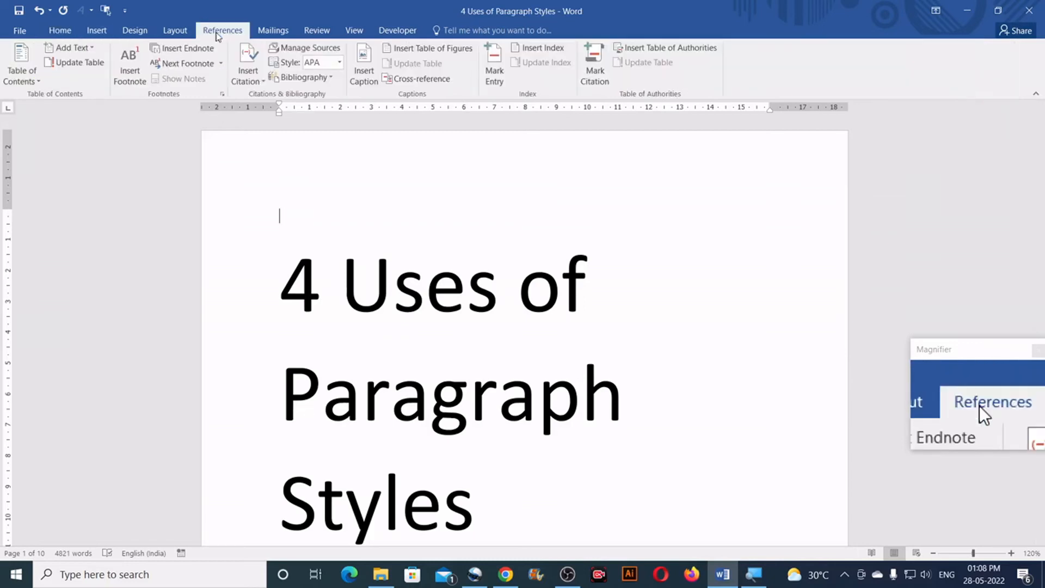
{"action": "left_click", "coordinate": [33, 81]}
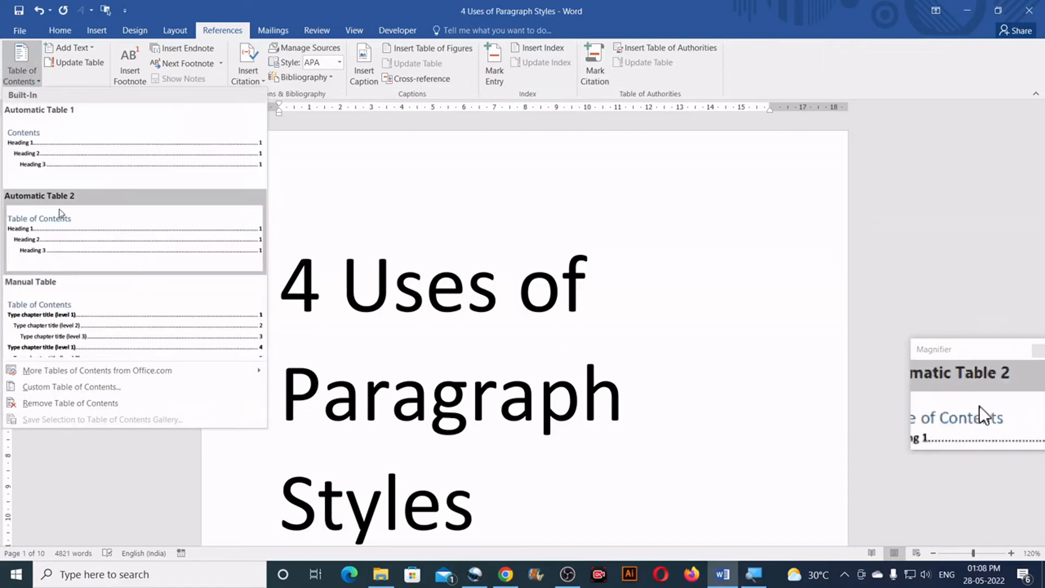
{"action": "left_click", "coordinate": [68, 151]}
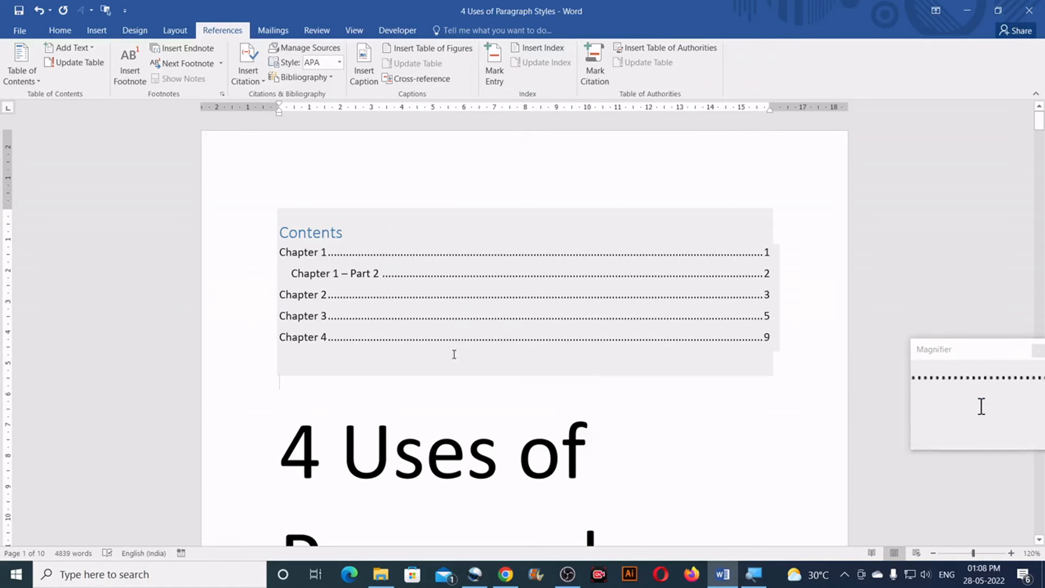
Compare the inserted table of contents with the Chapter 1 heading on page 1
{"action": "scroll", "coordinate": [464, 370], "scroll_direction": "down", "scroll_amount": 2}
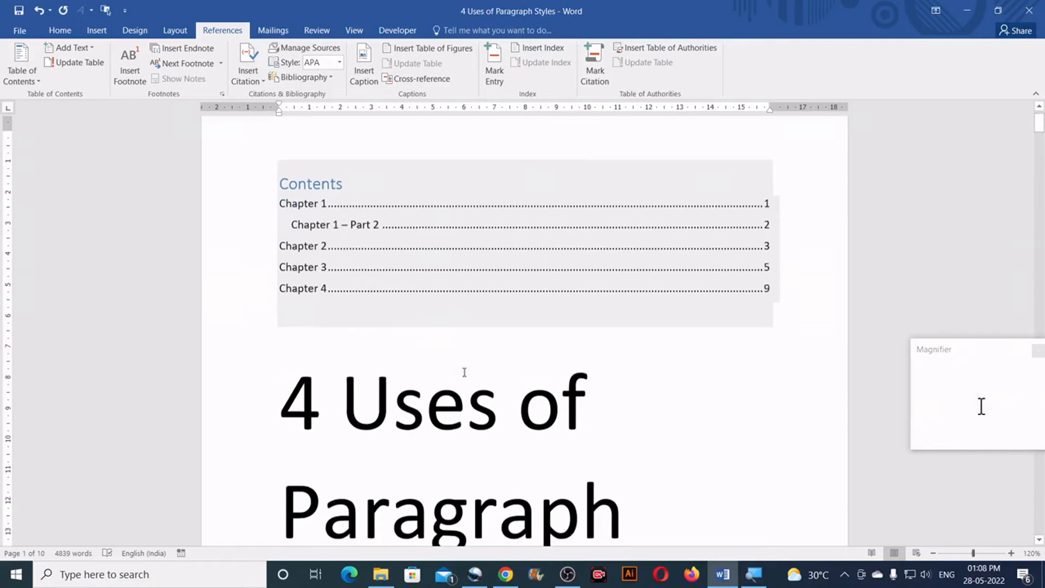
{"action": "scroll", "coordinate": [487, 351], "scroll_direction": "up", "scroll_amount": 2}
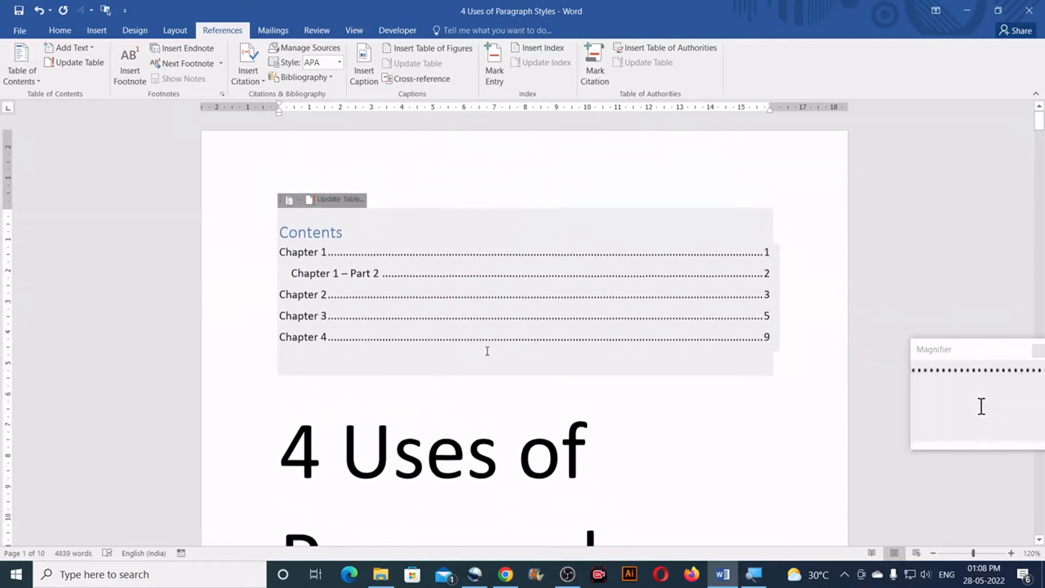
{"action": "scroll", "coordinate": [488, 351], "scroll_direction": "down", "scroll_amount": 10}
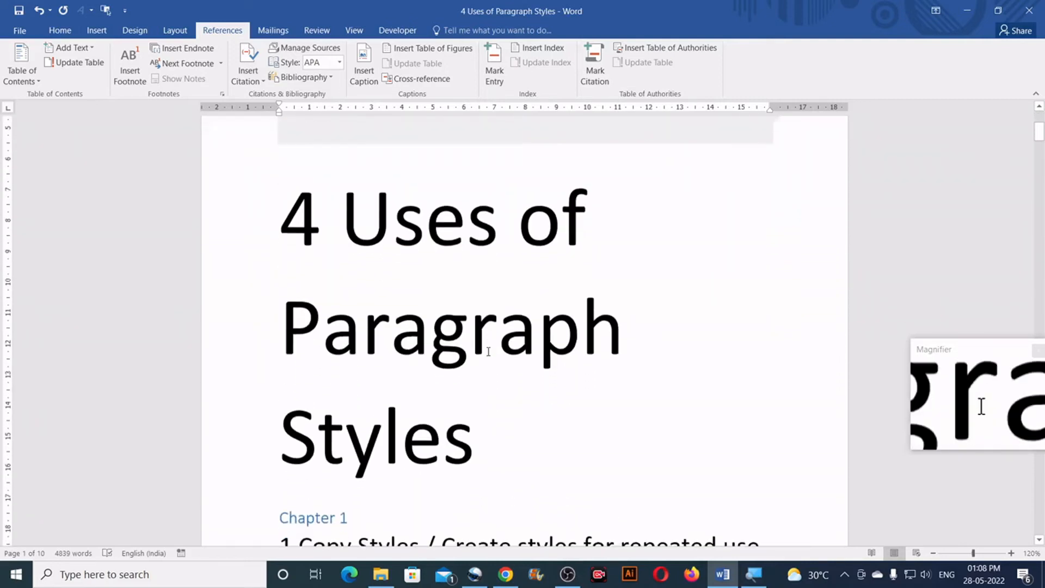
{"action": "triple_click", "coordinate": [353, 319]}
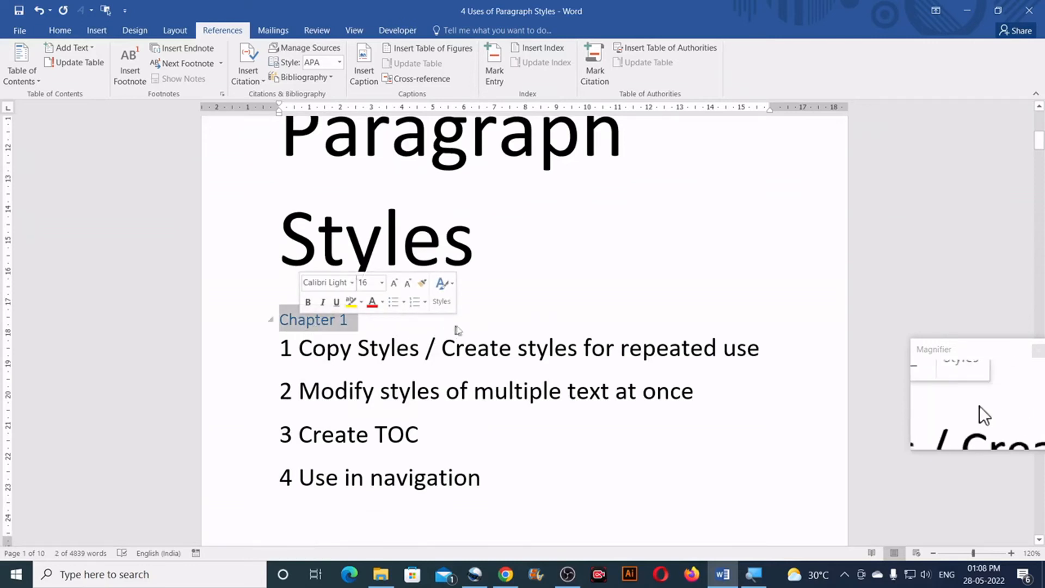
{"action": "left_click", "coordinate": [493, 332]}
{"action": "scroll", "coordinate": [493, 332], "scroll_direction": "up", "scroll_amount": 7}
{"action": "scroll", "coordinate": [493, 334], "scroll_direction": "up", "scroll_amount": 2}
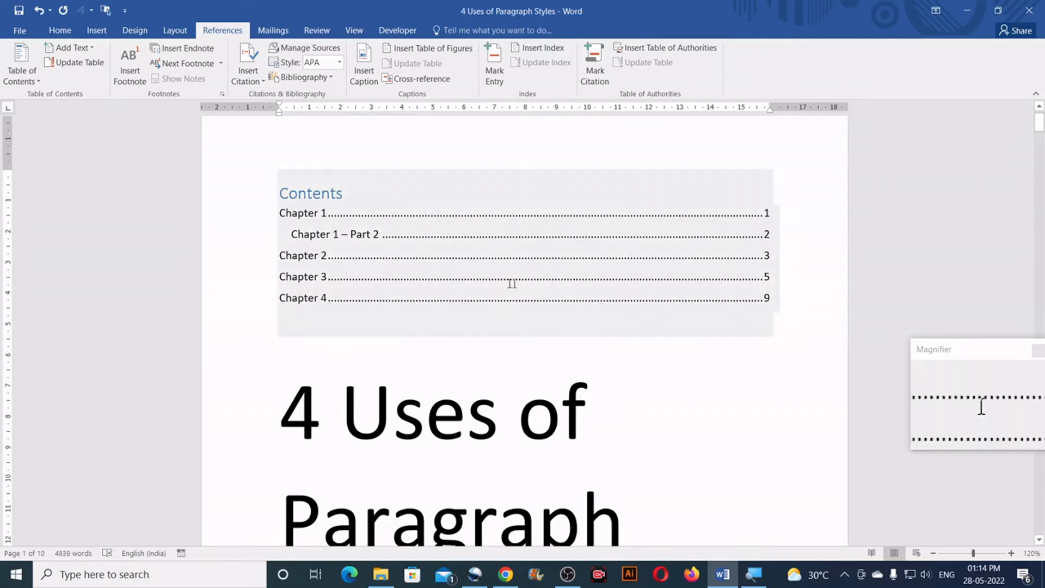
{"action": "scroll", "coordinate": [512, 284], "scroll_direction": "down", "scroll_amount": 10}
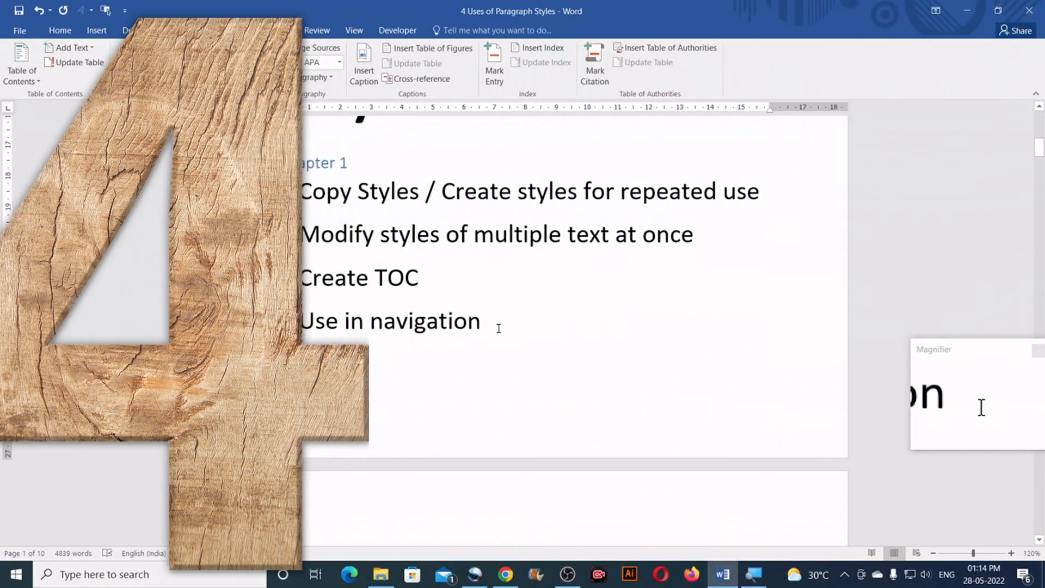
Select the "Use in navigation" text in the topic list and display the Navigation pane
{"action": "left_click_drag", "start_coordinate": [493, 325], "coordinate": [306, 325]}
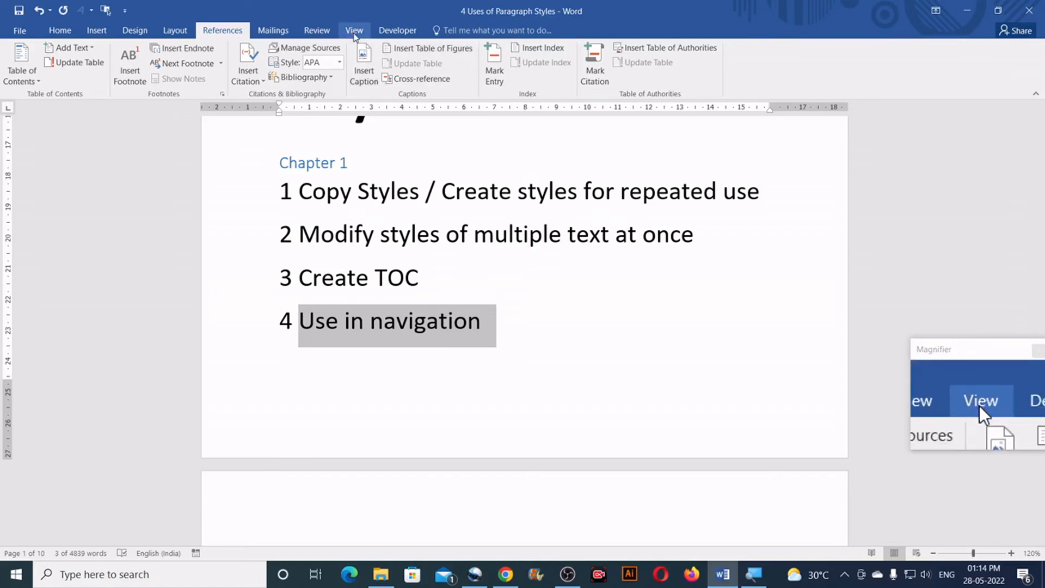
{"action": "left_click", "coordinate": [354, 31]}
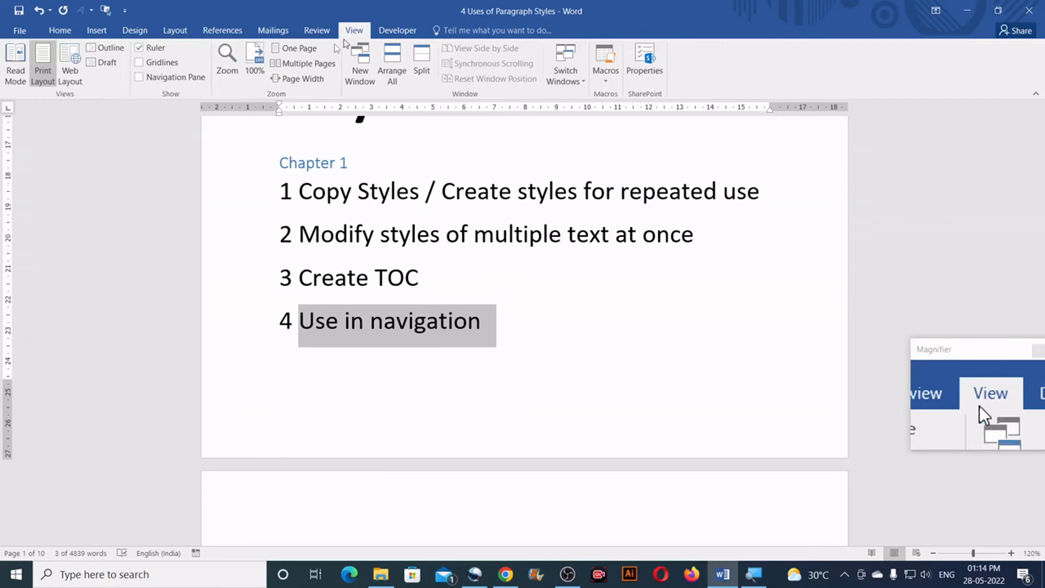
{"action": "left_click", "coordinate": [146, 80]}
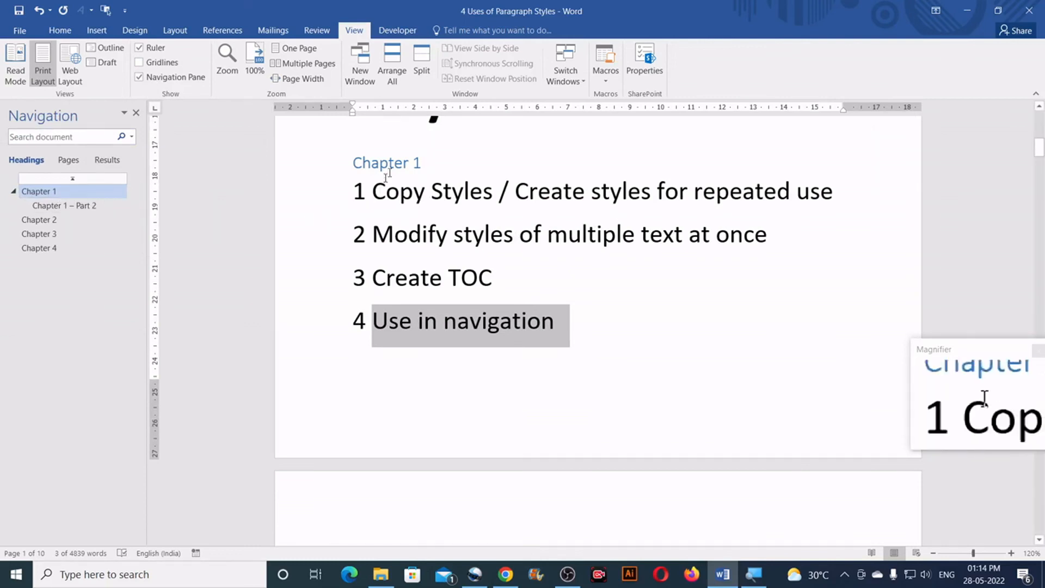
Check the Chapter 1 heading on page 1 against its navigation entry, and jump to the Chapter 2 heading
{"action": "triple_click", "coordinate": [411, 162]}
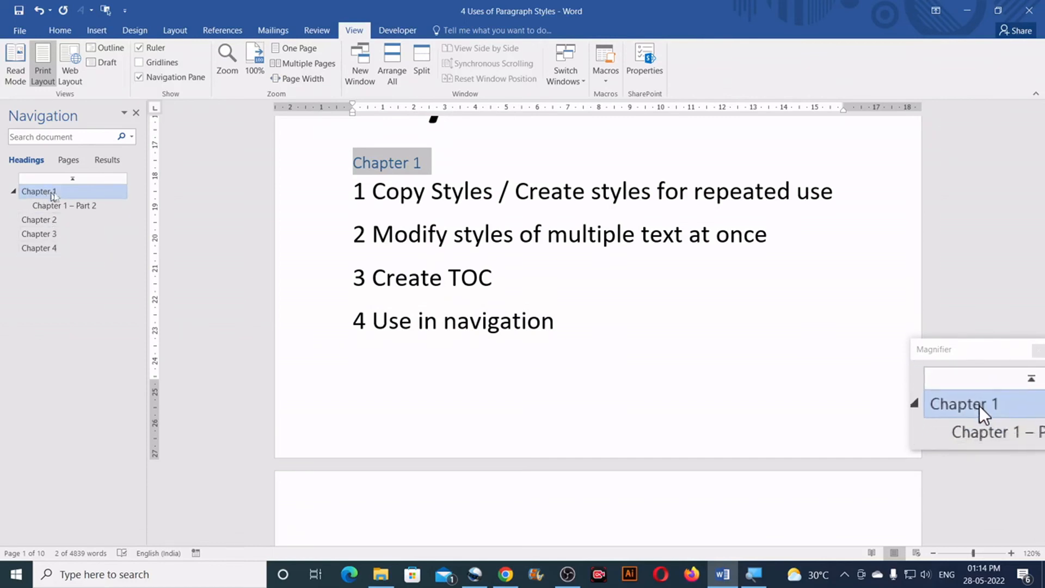
{"action": "left_click", "coordinate": [427, 163]}
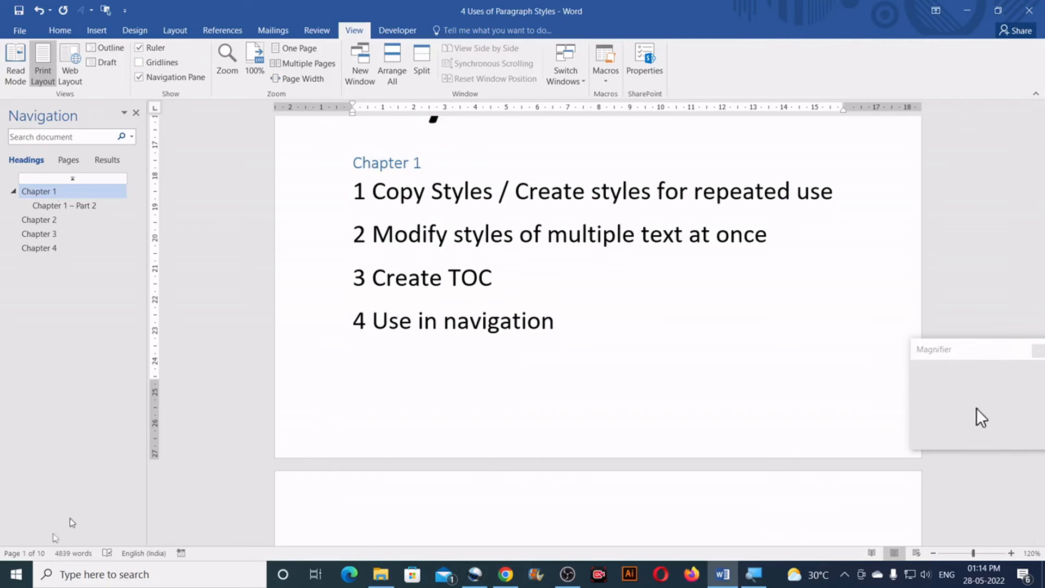
{"action": "left_click", "coordinate": [34, 220]}
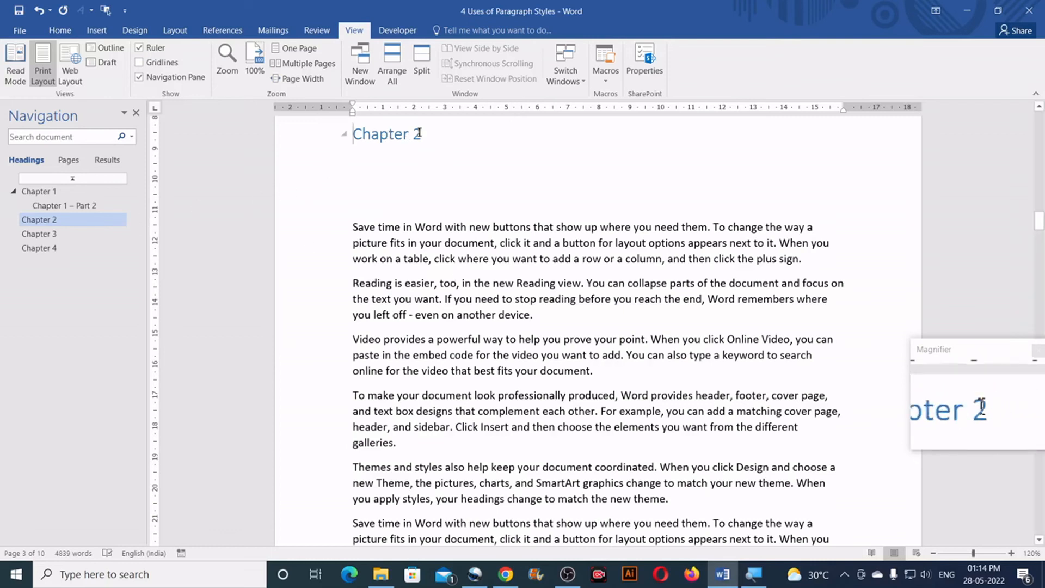
{"action": "triple_click", "coordinate": [389, 135]}
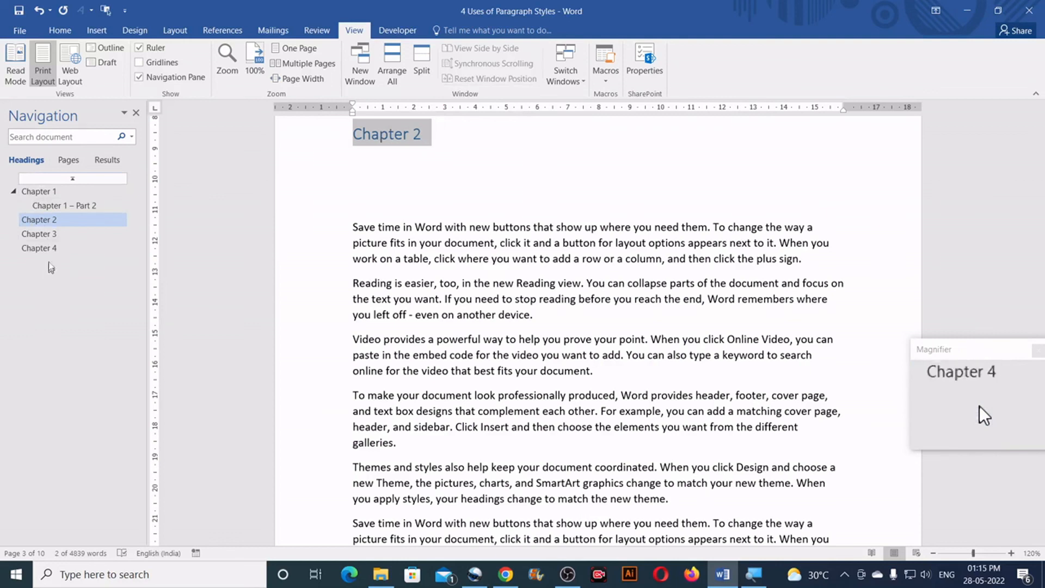
Jump through the document by its navigation headings: Chapter 3, Chapter 4, Chapter 1, Chapter 2 and back to Chapter 3
{"action": "left_click", "coordinate": [51, 234]}
{"action": "left_click", "coordinate": [53, 248]}
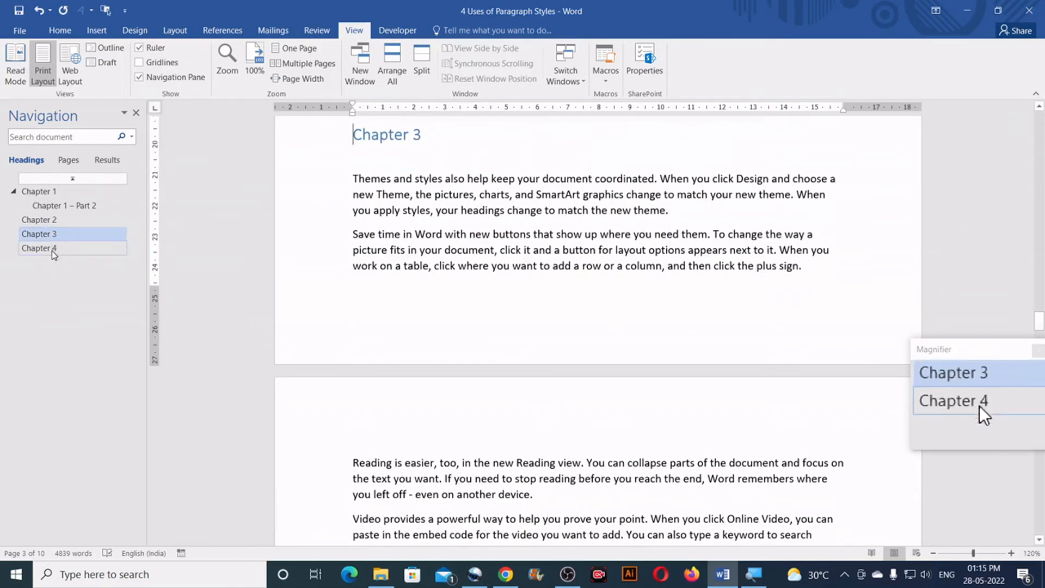
{"action": "left_click", "coordinate": [57, 193]}
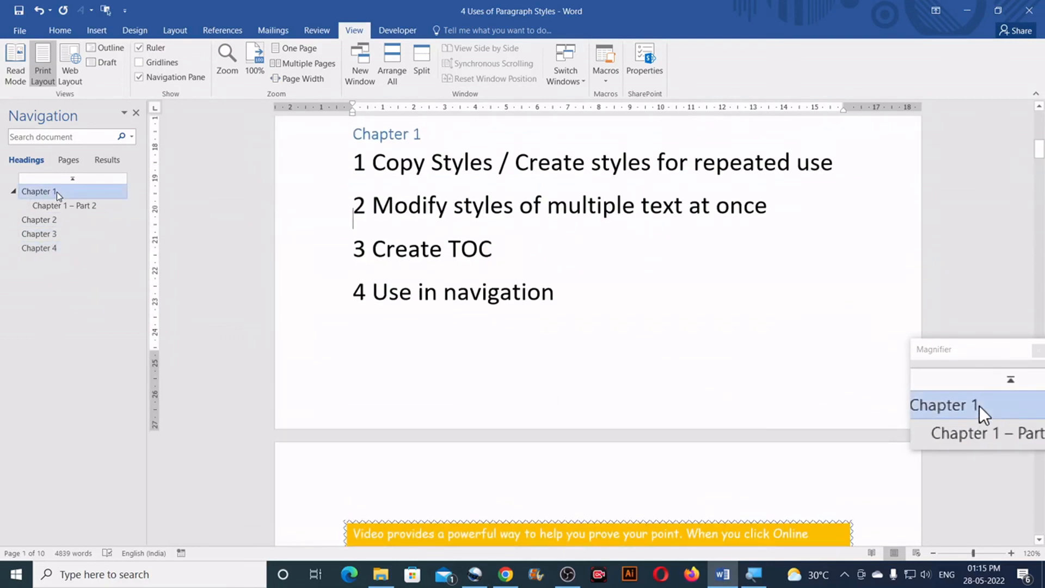
{"action": "left_click", "coordinate": [56, 221]}
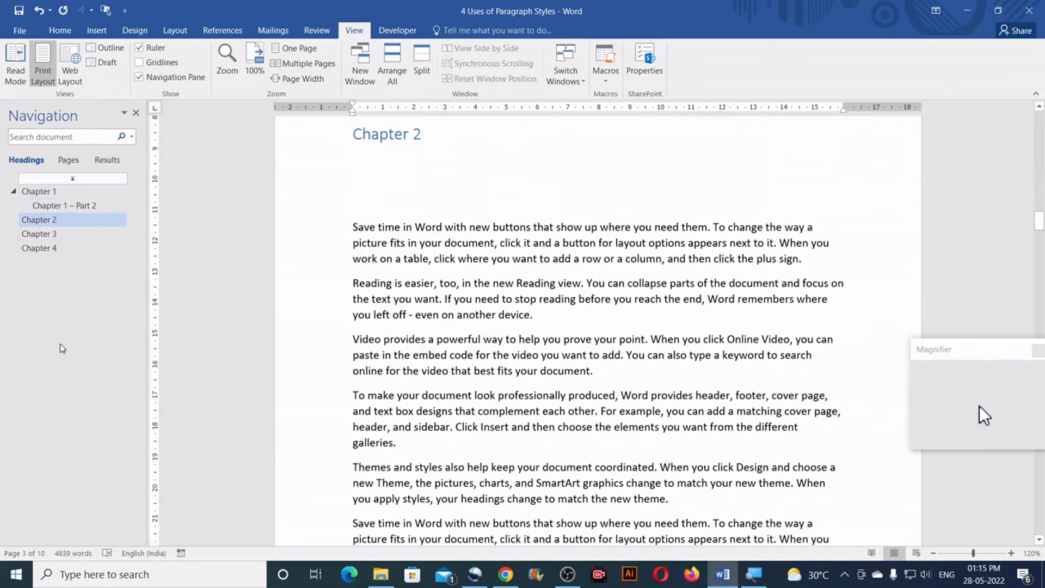
{"action": "left_click", "coordinate": [49, 234]}
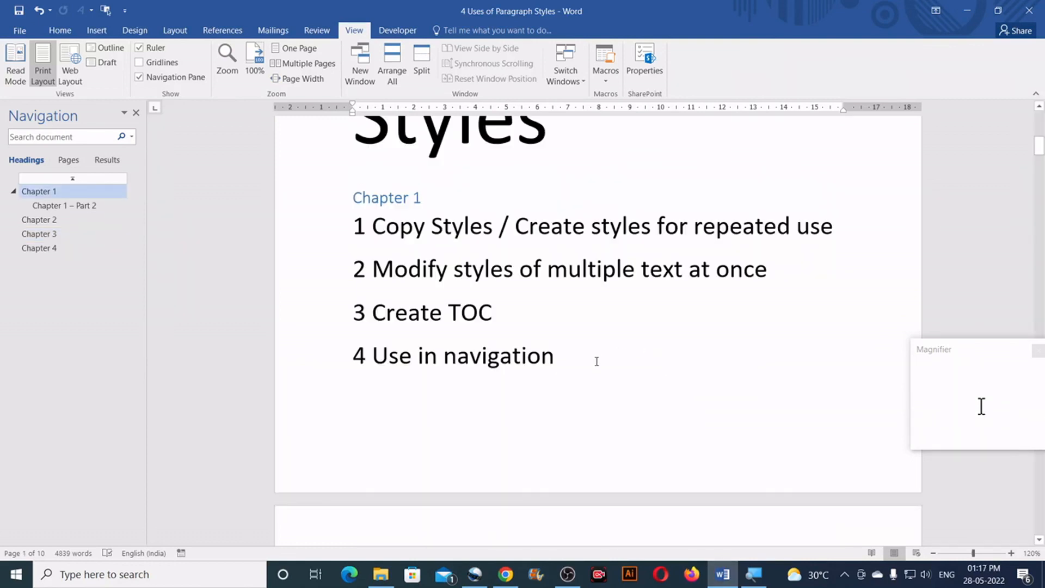
{"action": "left_click_drag", "start_coordinate": [597, 361], "coordinate": [359, 233]}
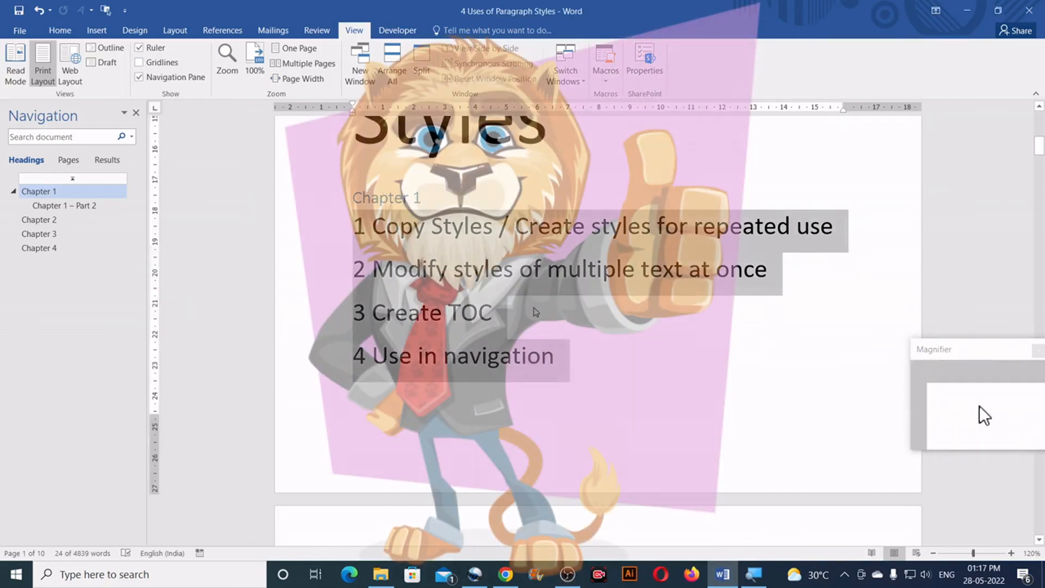
{"action": "left_click", "coordinate": [534, 309]}
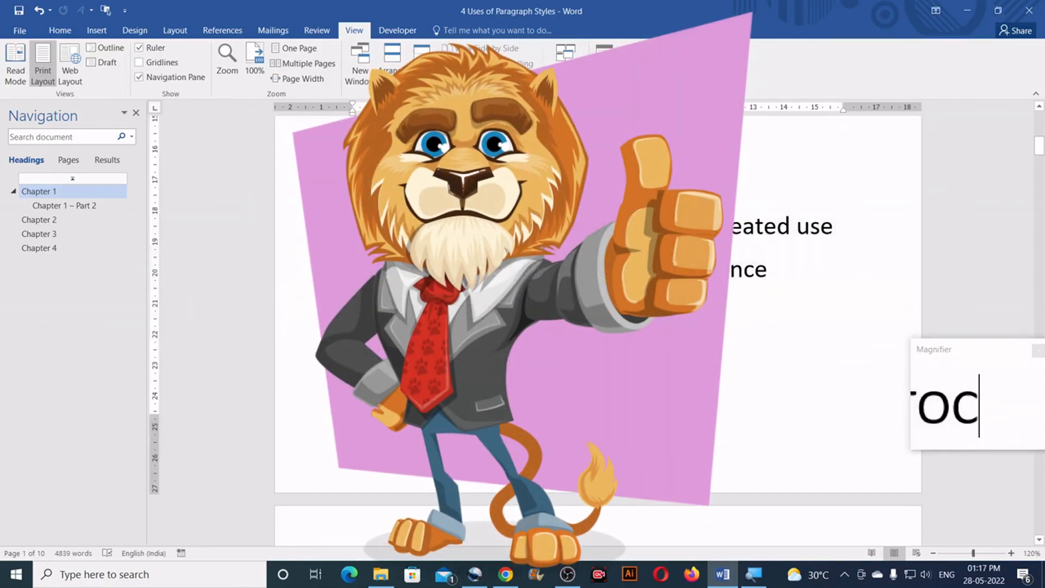